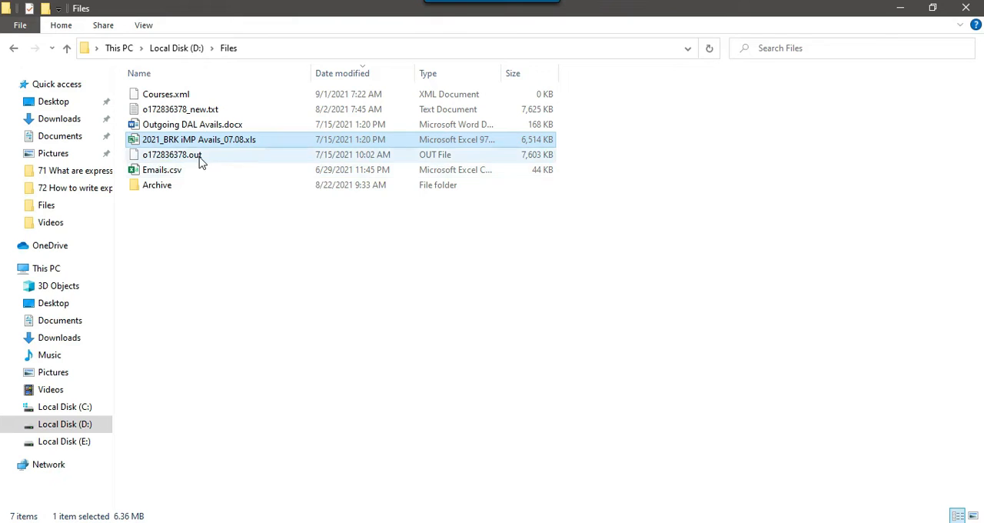
# Examine the files of different types stored in the D:\Files folder.
pyautogui.click(191, 174)
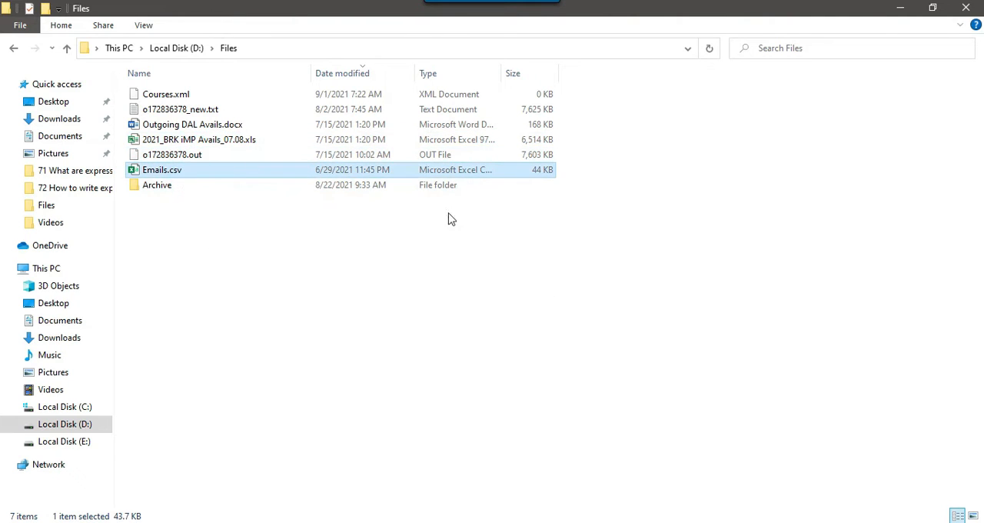
pyautogui.keyDown('shift'); pyautogui.click(171, 98); pyautogui.keyUp('shift')
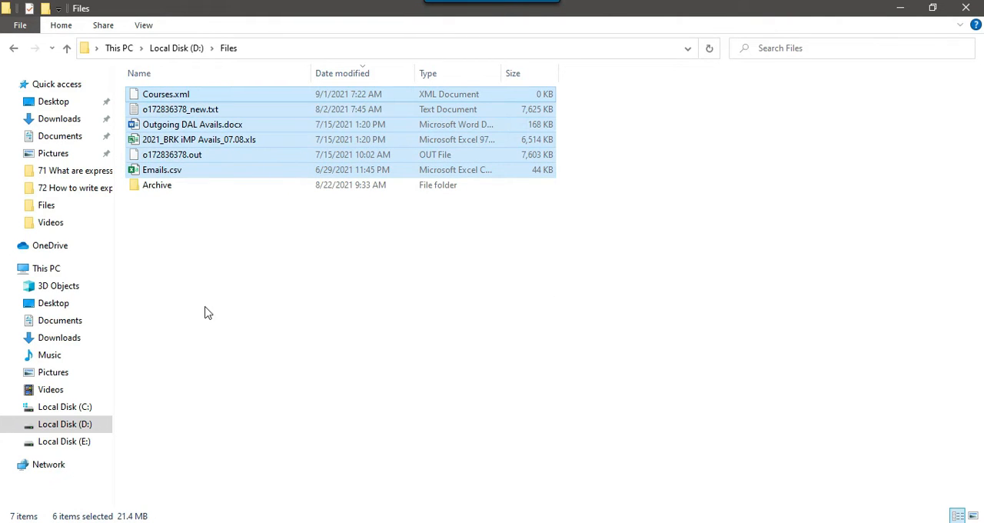
pyautogui.click(212, 277)
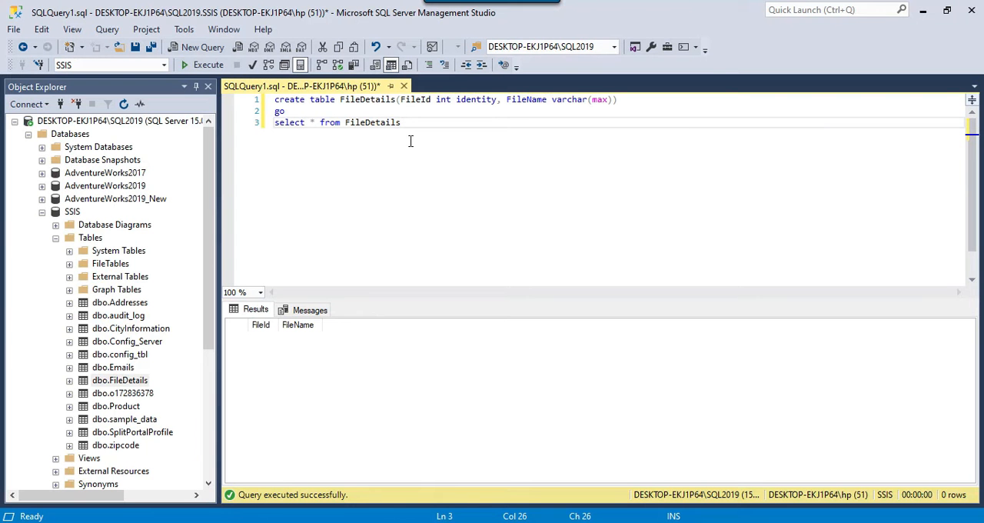
# In SQL Server Management Studio, review the FileDetails table definition and run the select query on FileDetails.
pyautogui.doubleClick(365, 99)
pyautogui.moveTo(401, 100); pyautogui.dragTo(494, 100)
pyautogui.click(531, 100)
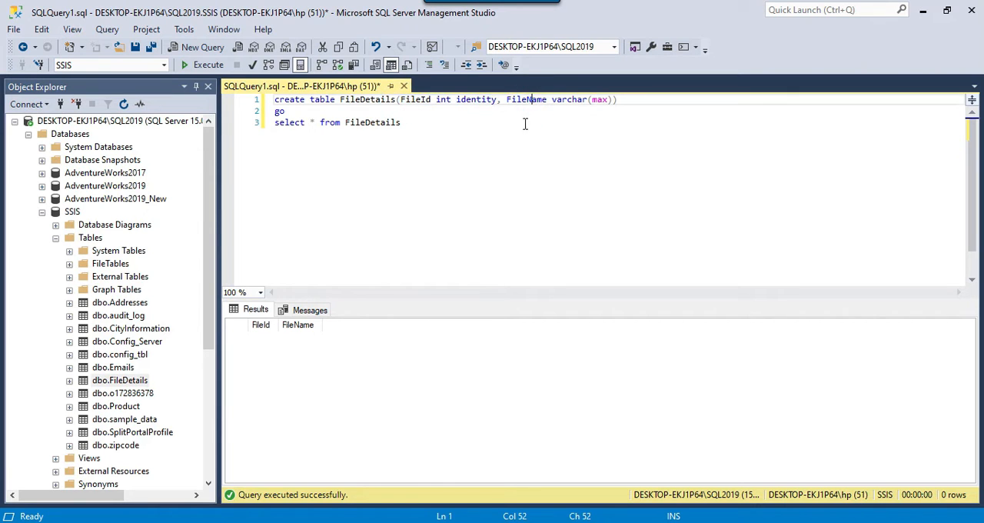
pyautogui.moveTo(507, 100); pyautogui.dragTo(615, 100)
pyautogui.moveTo(430, 123); pyautogui.dragTo(273, 123)
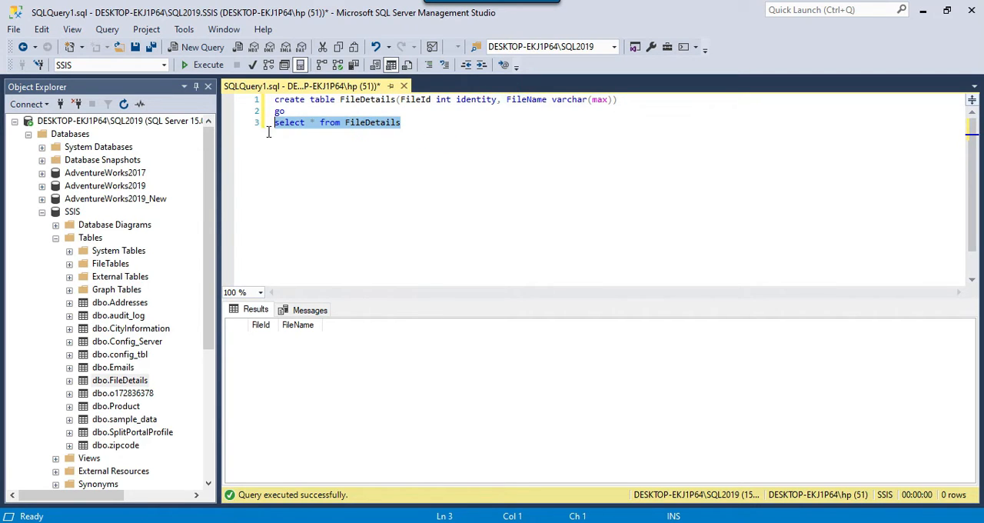
pyautogui.click(204, 66)
pyautogui.click(529, 170)
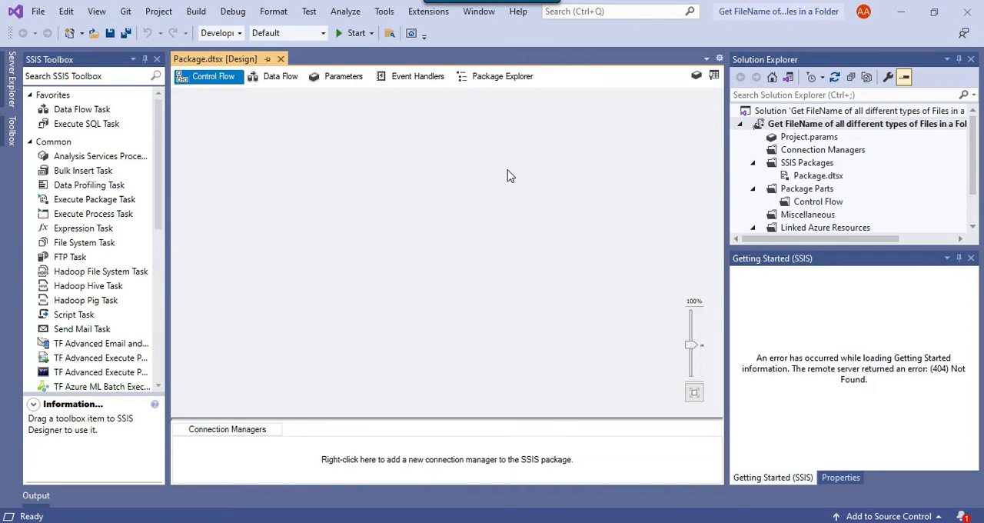
# Switch to the SSIS package in Visual Studio and add a package variable named FileName.
pyautogui.click(512, 156)
pyautogui.click(696, 75)
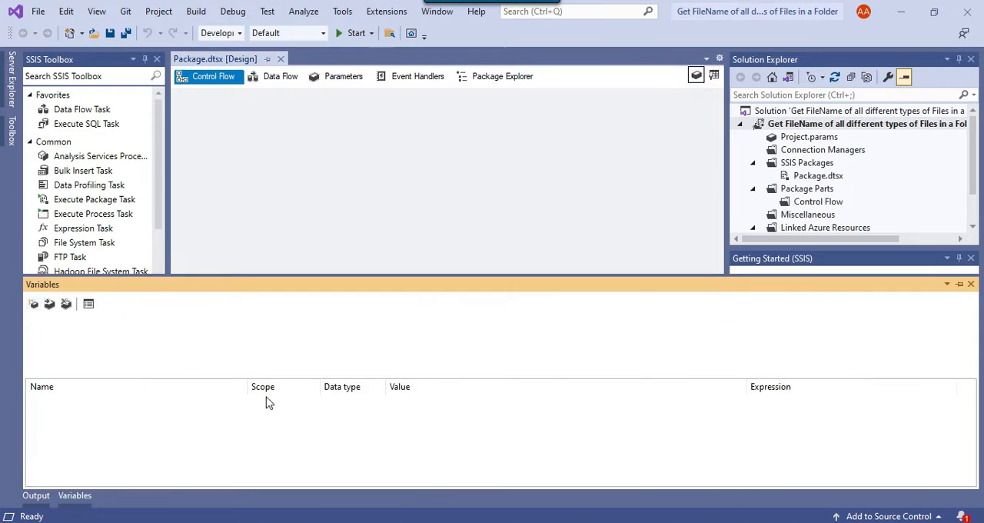
pyautogui.click(33, 303)
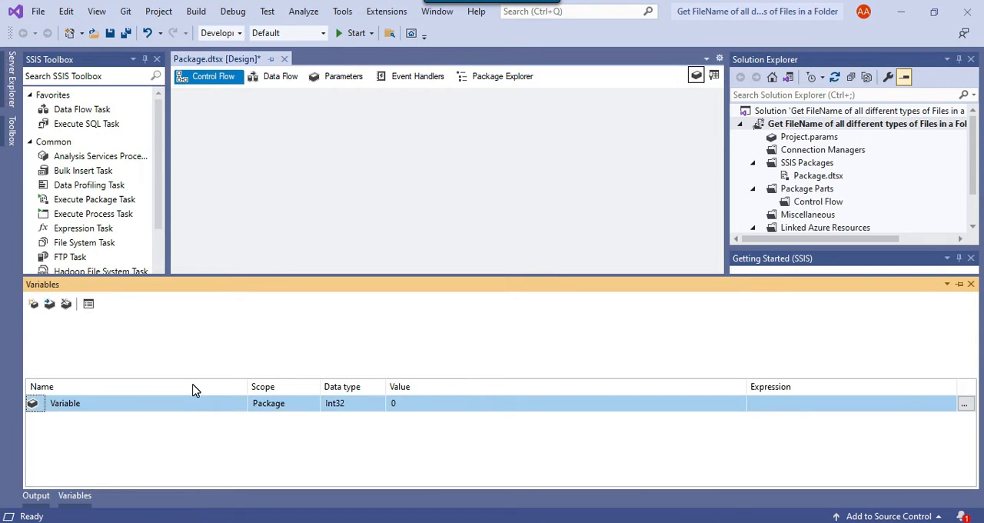
pyautogui.click(188, 400)
pyautogui.hotkey('ctrl', 'a')
pyautogui.write('Fi')
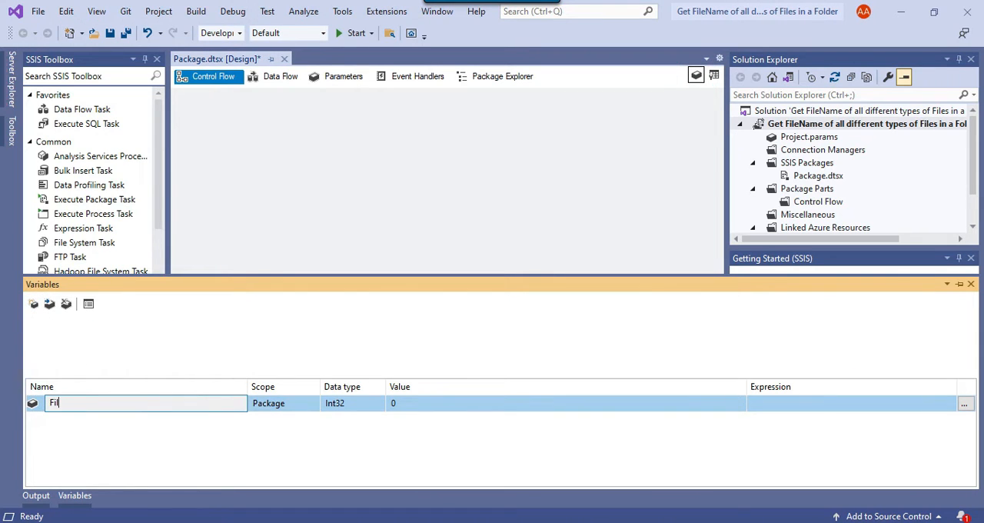
pyautogui.write('leName')
pyautogui.press('Return')
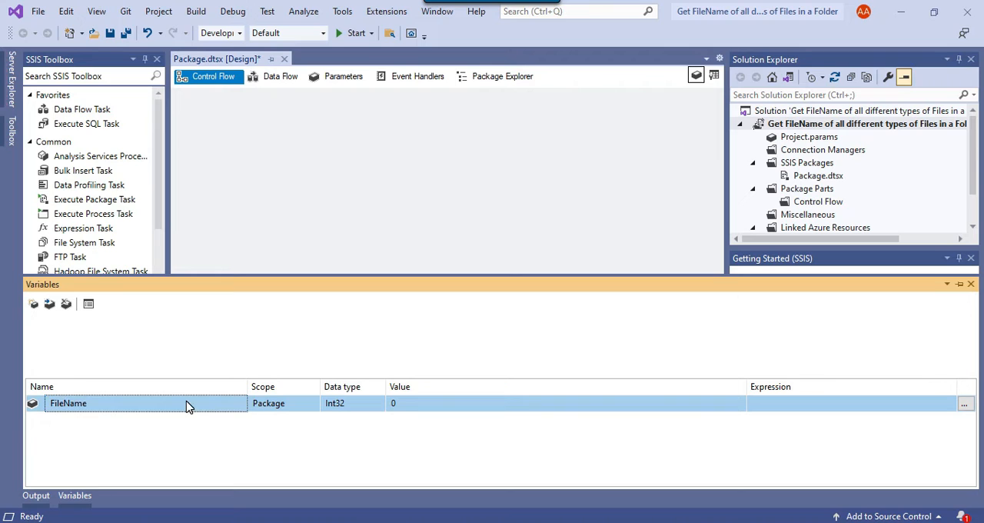
# Set the FileName variable's data type to String and save the package.
pyautogui.click(368, 404)
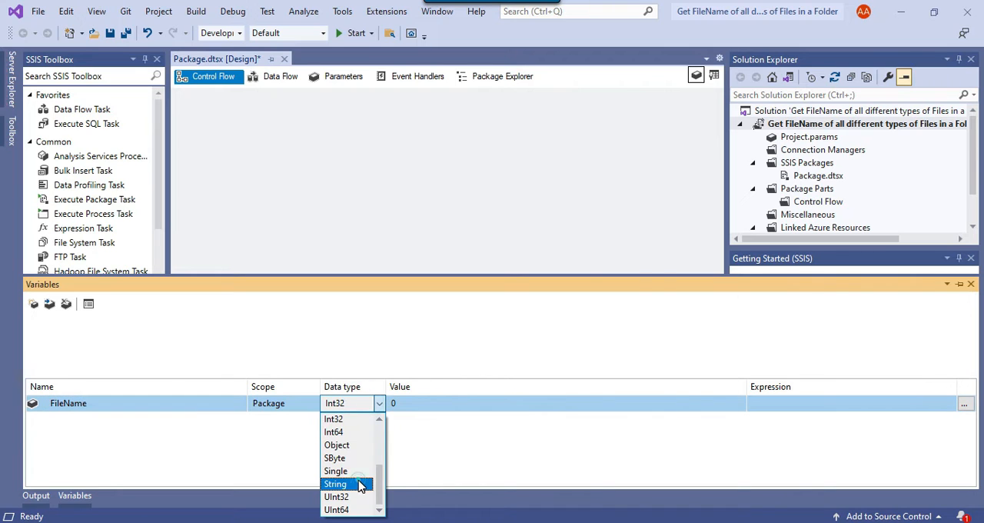
pyautogui.click(358, 484)
pyautogui.click(538, 190)
pyautogui.hotkey('ctrl', 's')
# Find the Foreach Loop Container in the SSIS toolbox and add it to the control flow.
pyautogui.scroll(-6, 91, 235)
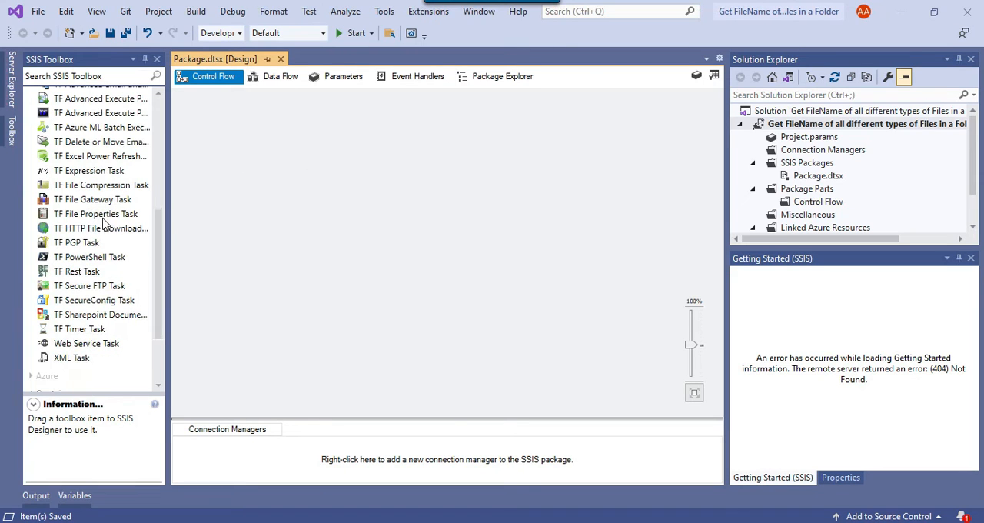
pyautogui.click(112, 76)
pyautogui.write('fore')
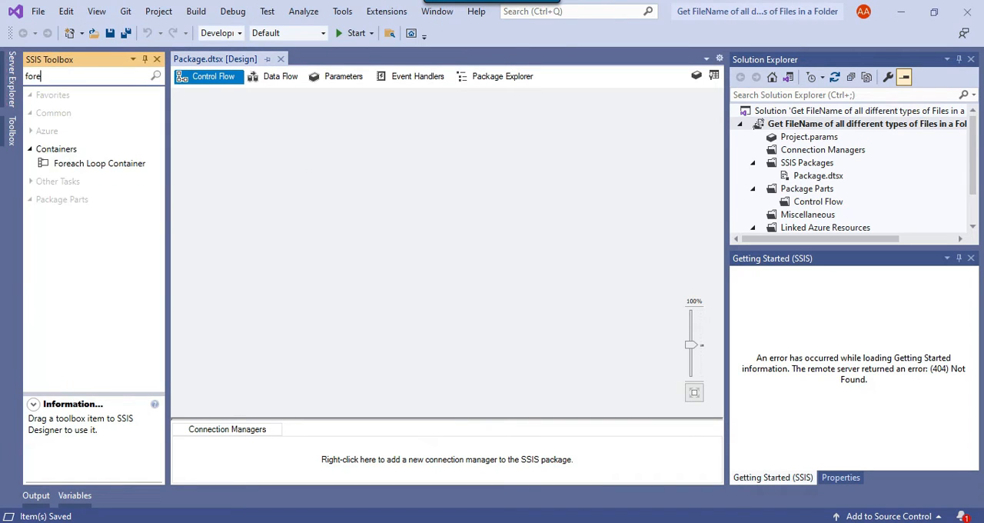
pyautogui.moveTo(108, 165); pyautogui.dragTo(397, 180)
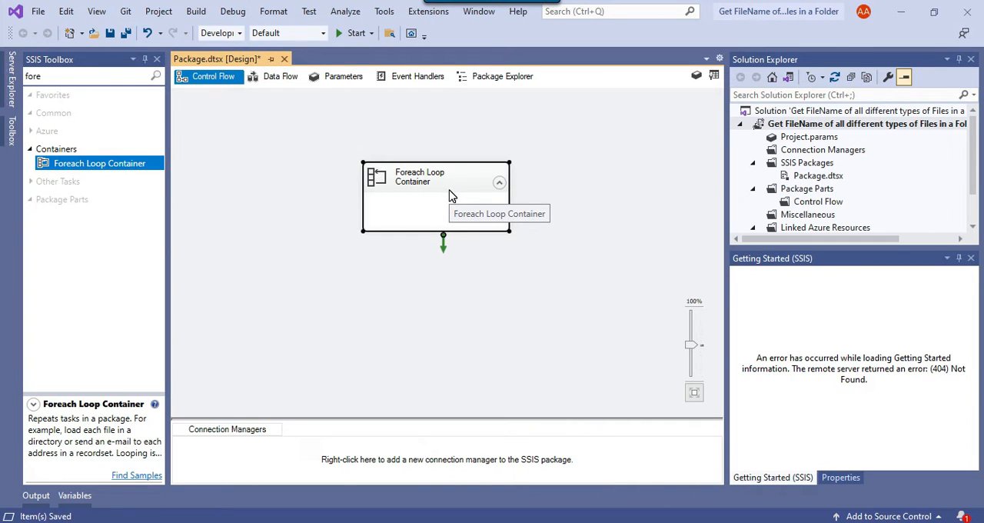
# Edit the Foreach Loop Container's collection to use the Foreach File Enumerator.
pyautogui.rightClick(465, 185)
pyautogui.click(500, 189)
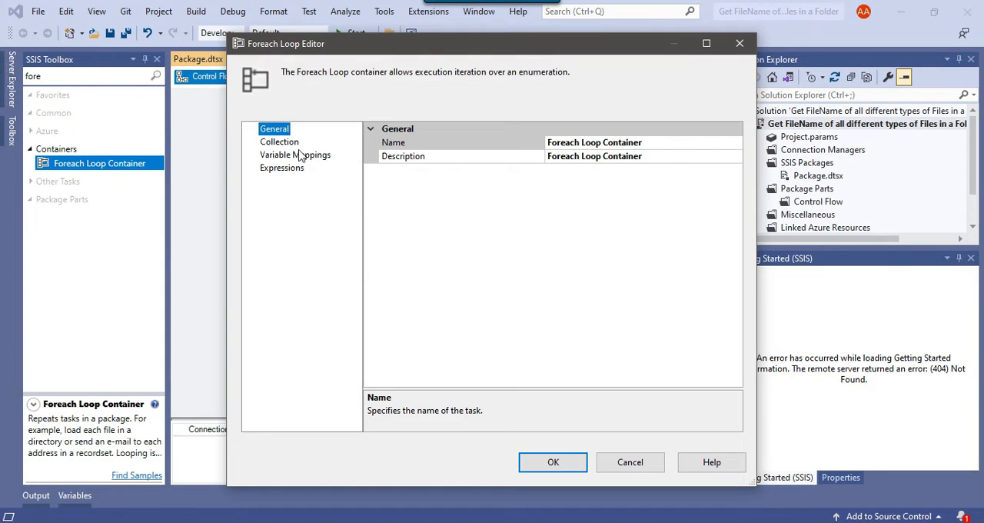
pyautogui.click(280, 143)
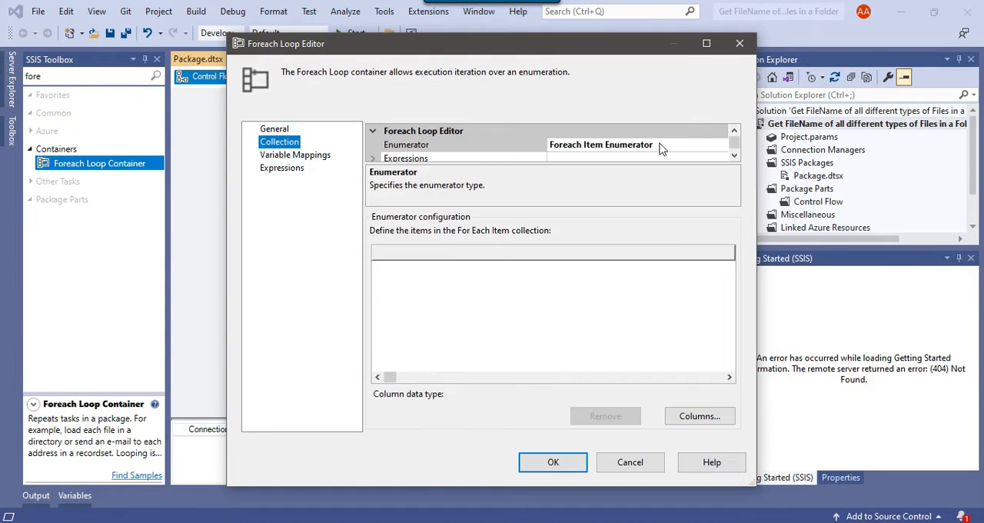
pyautogui.click(714, 147)
pyautogui.click(723, 146)
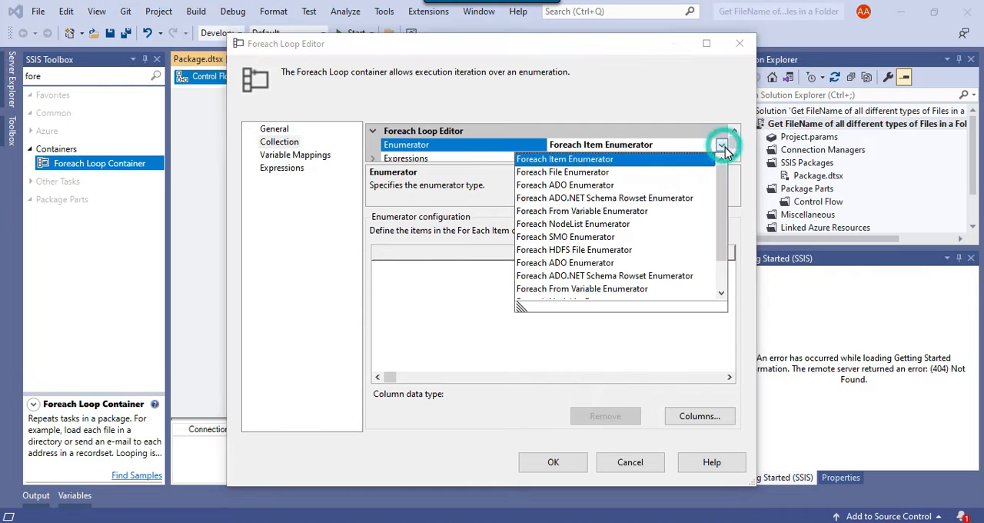
pyautogui.click(582, 172)
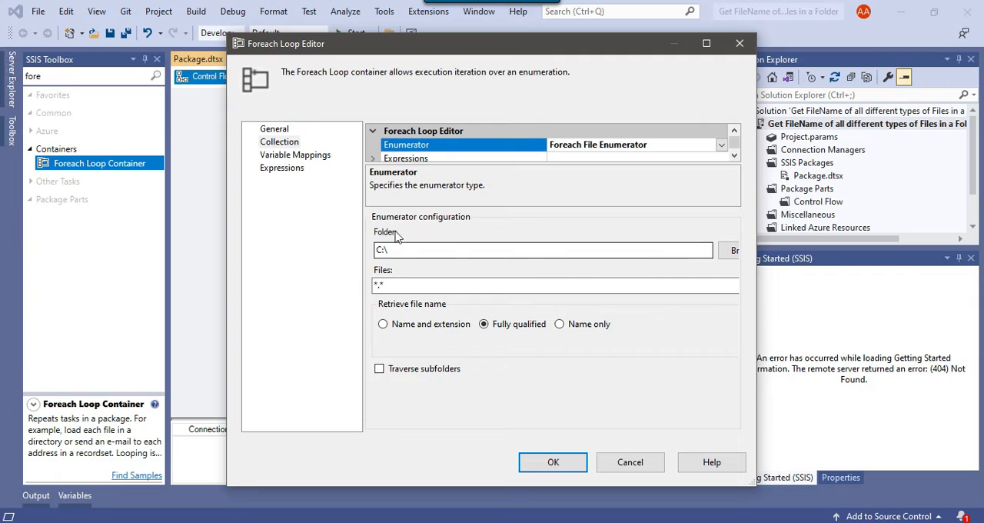
# Set the enumerator's source folder to D:\Files.
pyautogui.click(729, 250)
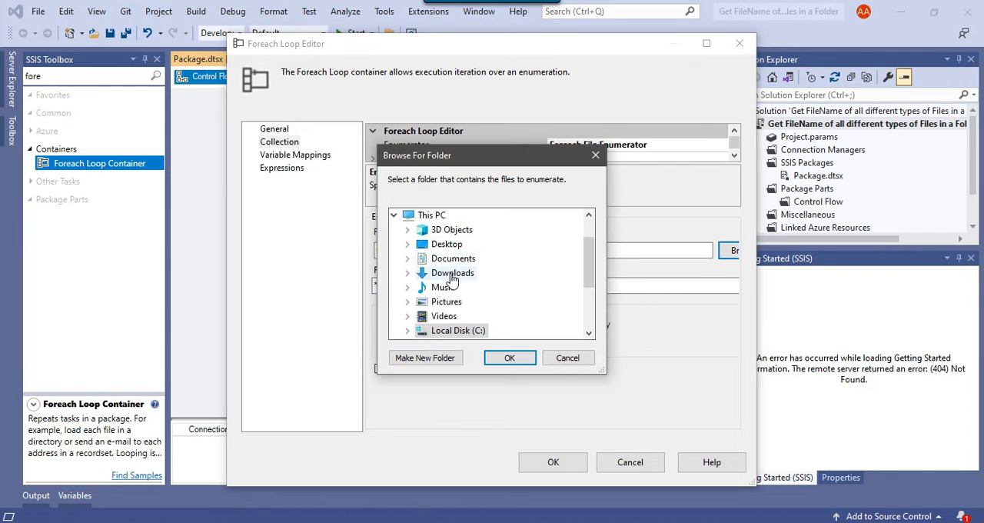
pyautogui.scroll(1, 472, 306)
pyautogui.doubleClick(462, 287)
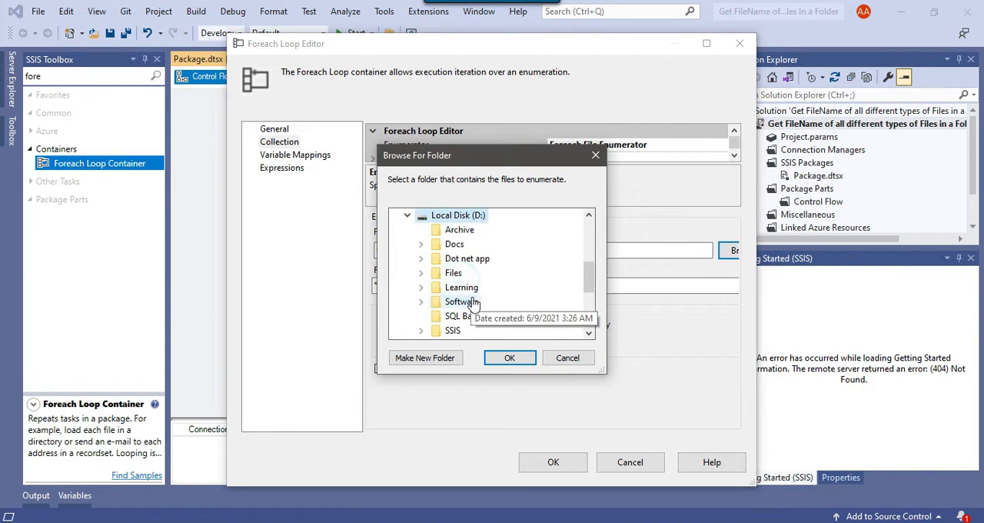
pyautogui.doubleClick(454, 272)
pyautogui.click(509, 359)
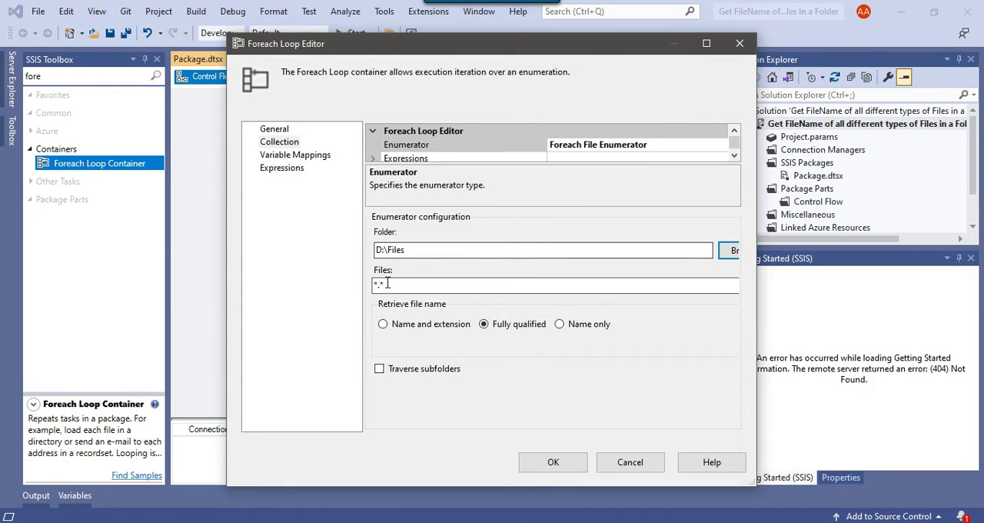
# Set the file enumerator to retrieve each file's name and extension.
pyautogui.moveTo(401, 286); pyautogui.dragTo(368, 286)
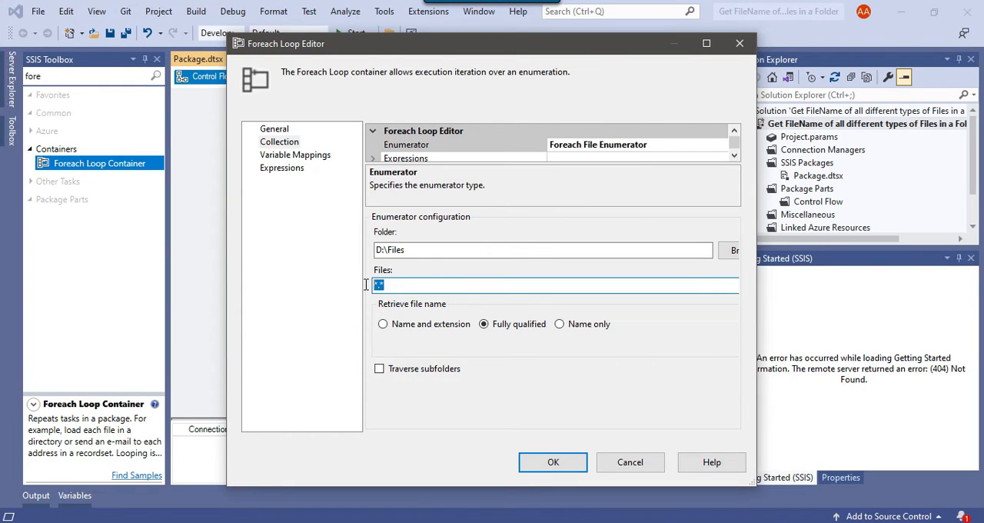
pyautogui.click(414, 290)
pyautogui.click(383, 324)
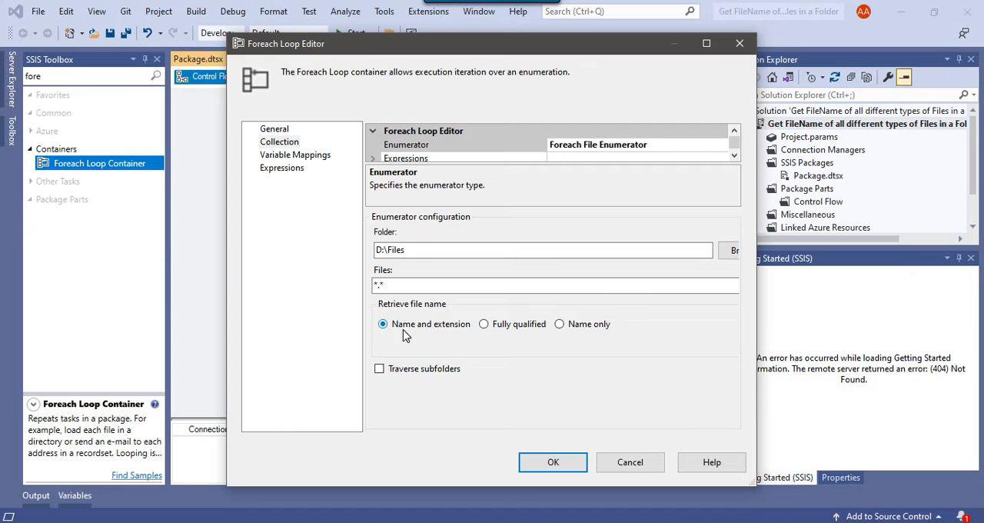
# Map the loop's collection value to the User::FileName variable and apply the Foreach Loop settings.
pyautogui.click(300, 155)
pyautogui.click(424, 171)
pyautogui.click(423, 169)
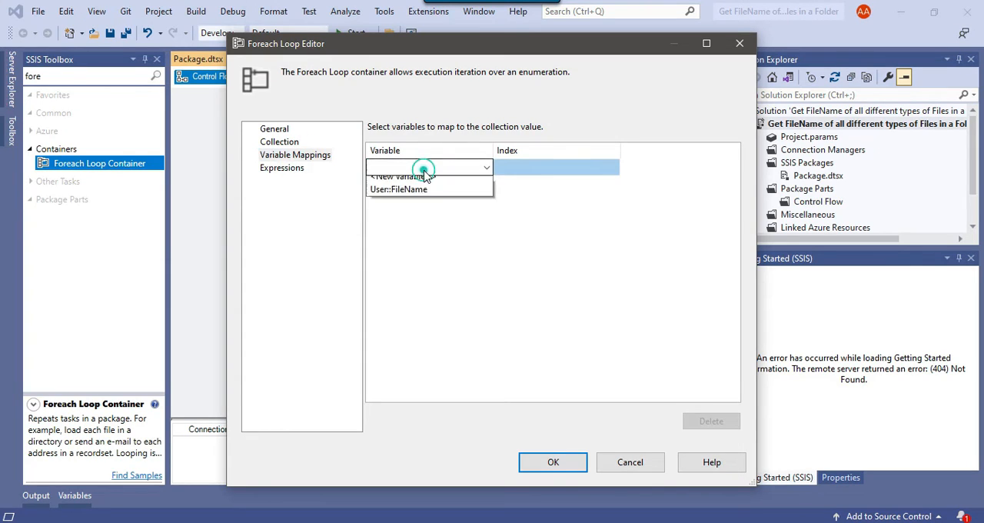
pyautogui.click(419, 196)
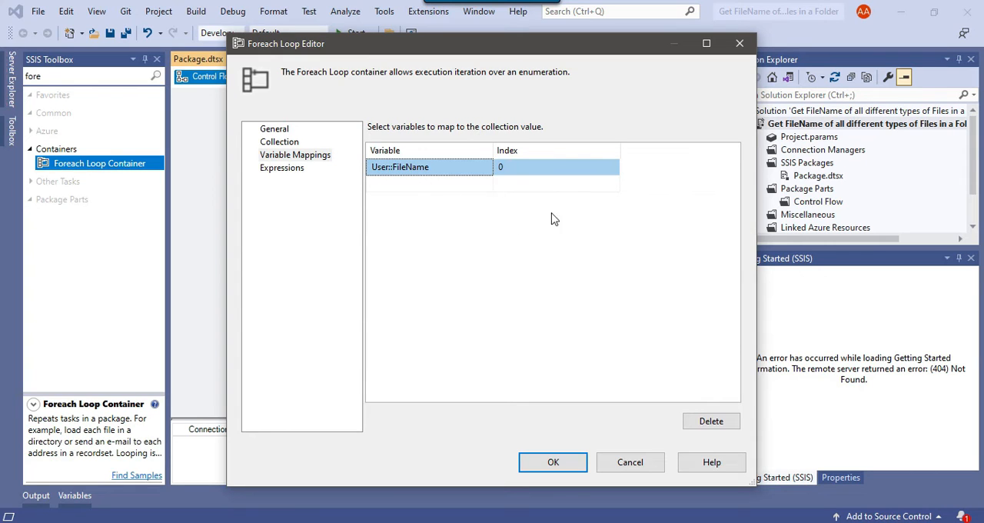
pyautogui.click(561, 468)
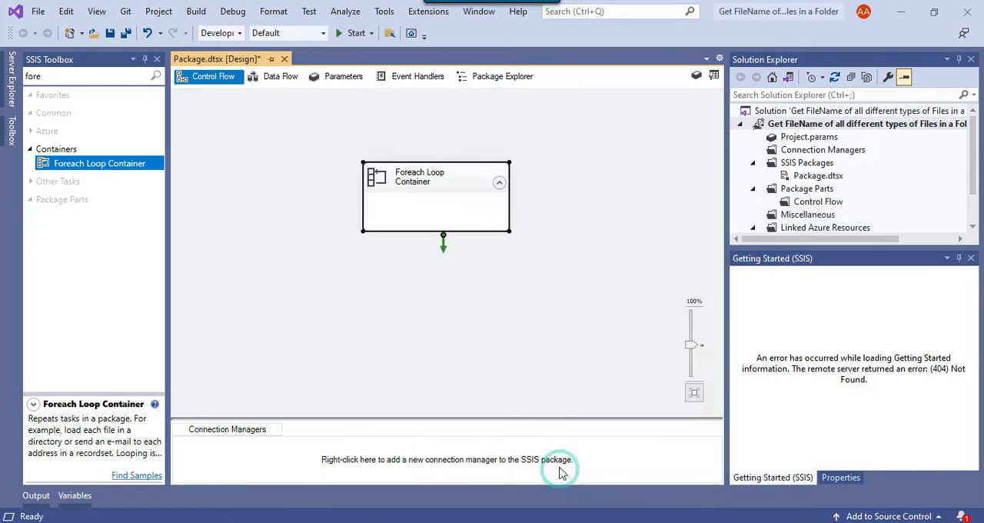
# Find the Execute SQL Task in the toolbox and place it inside the Foreach Loop Container.
pyautogui.doubleClick(62, 77)
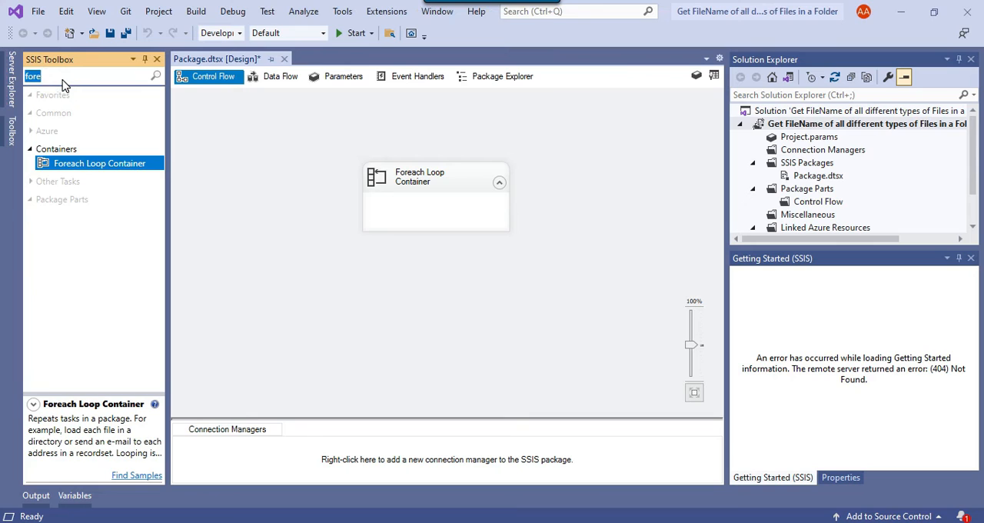
pyautogui.write('exe')
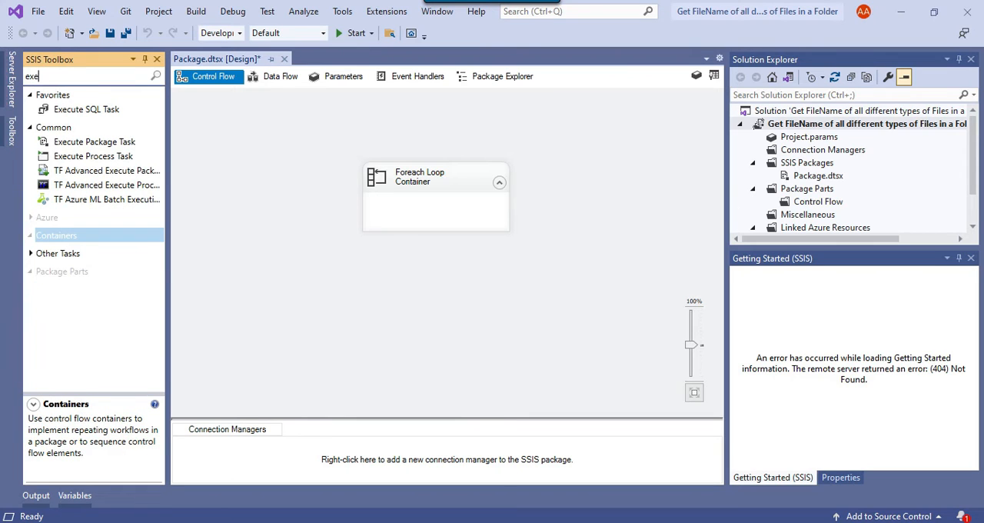
pyautogui.moveTo(100, 106); pyautogui.dragTo(335, 268)
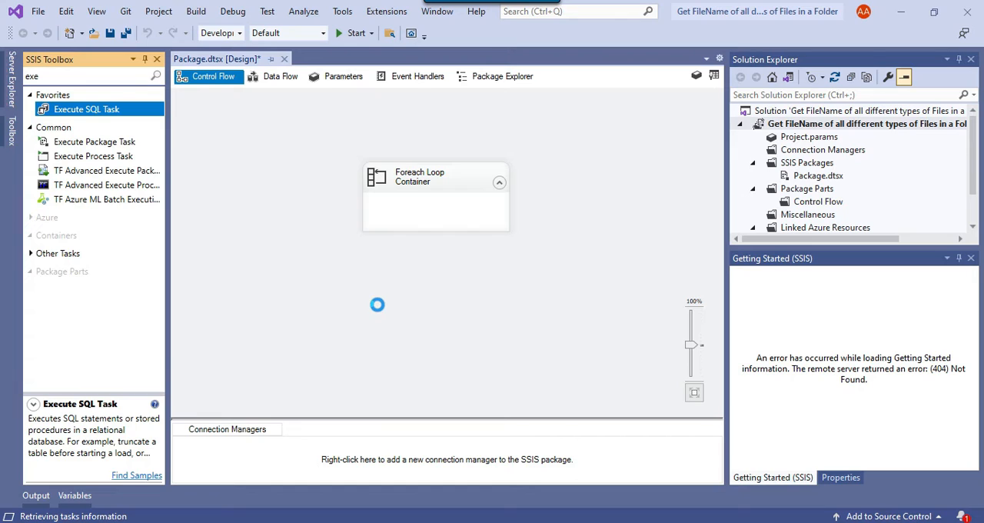
pyautogui.moveTo(363, 282); pyautogui.dragTo(399, 225)
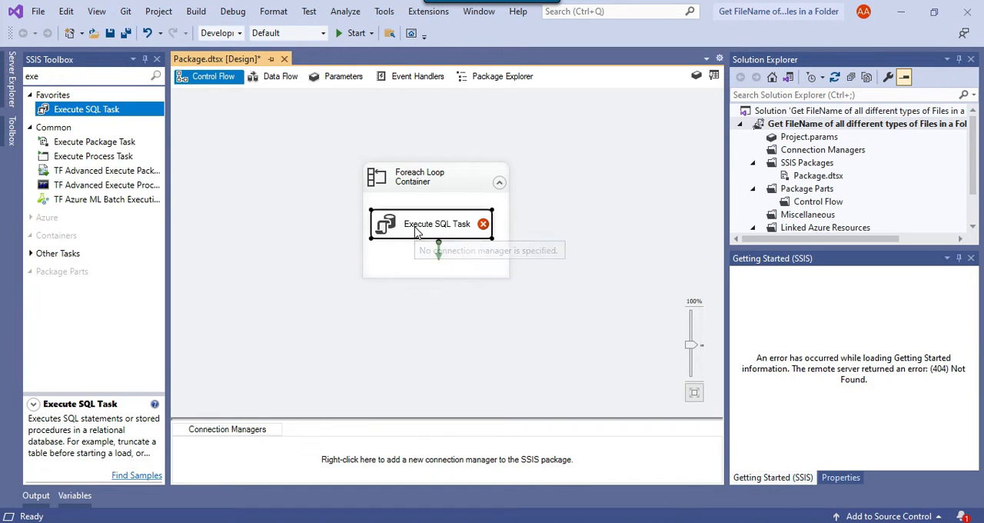
# Rename the Execute SQL Task inside the loop to "insert file name".
pyautogui.rightClick(413, 229)
pyautogui.click(468, 468)
pyautogui.write('i')
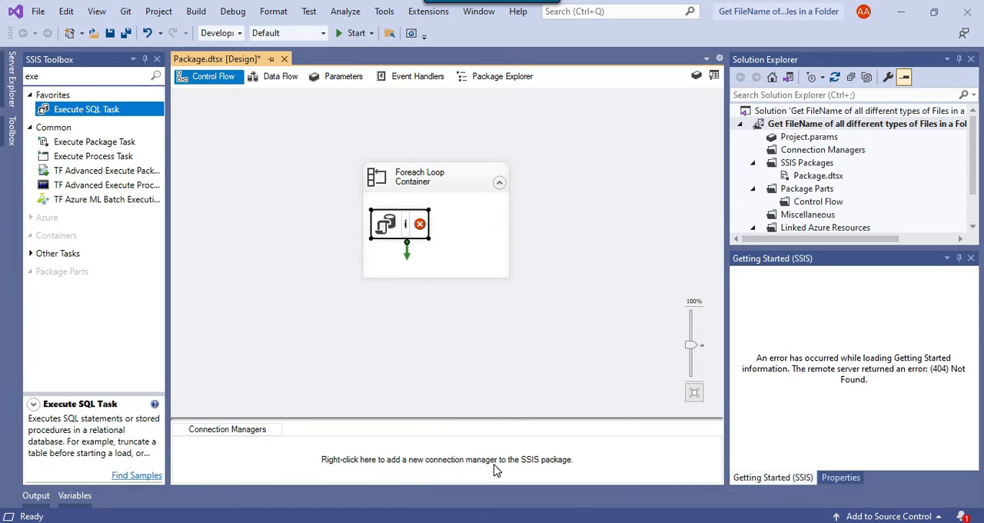
pyautogui.write('nsert file name')
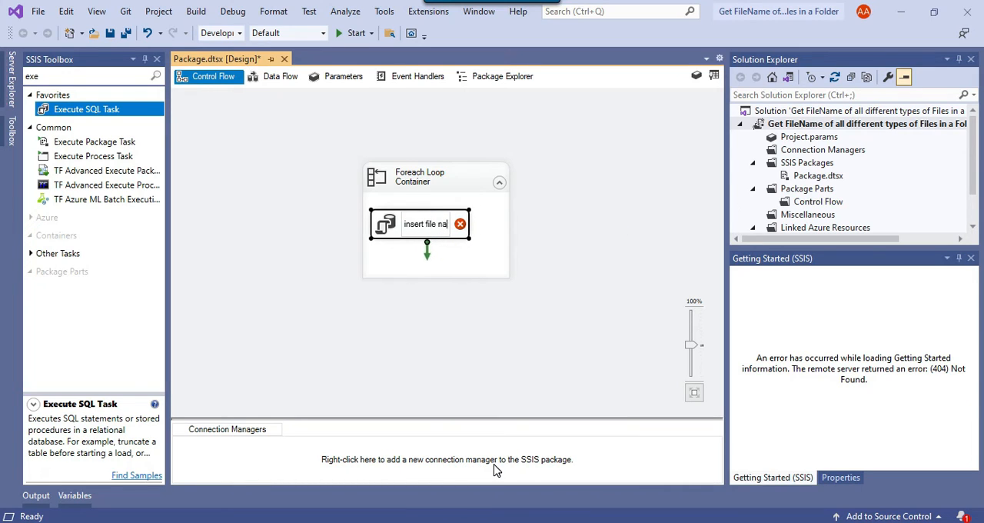
pyautogui.click(615, 280)
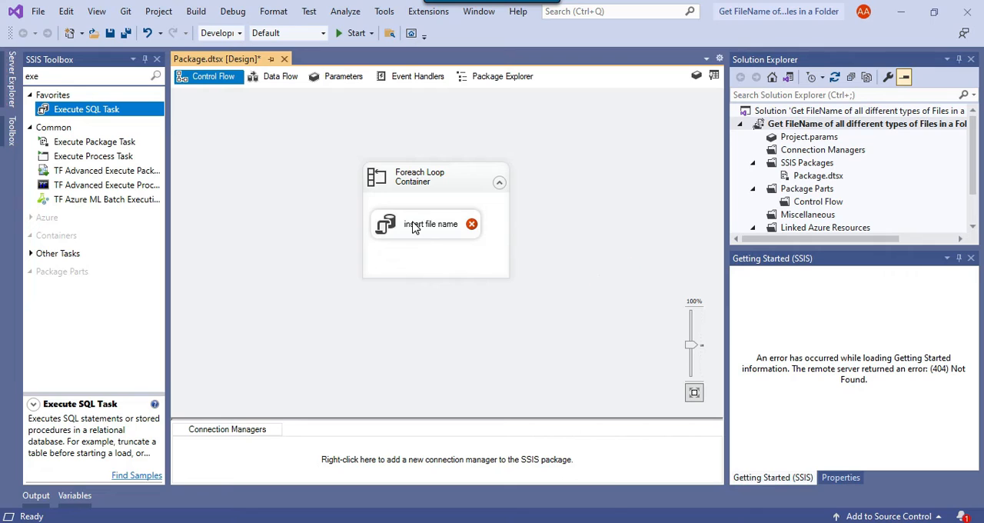
pyautogui.rightClick(417, 225)
pyautogui.press('Escape')
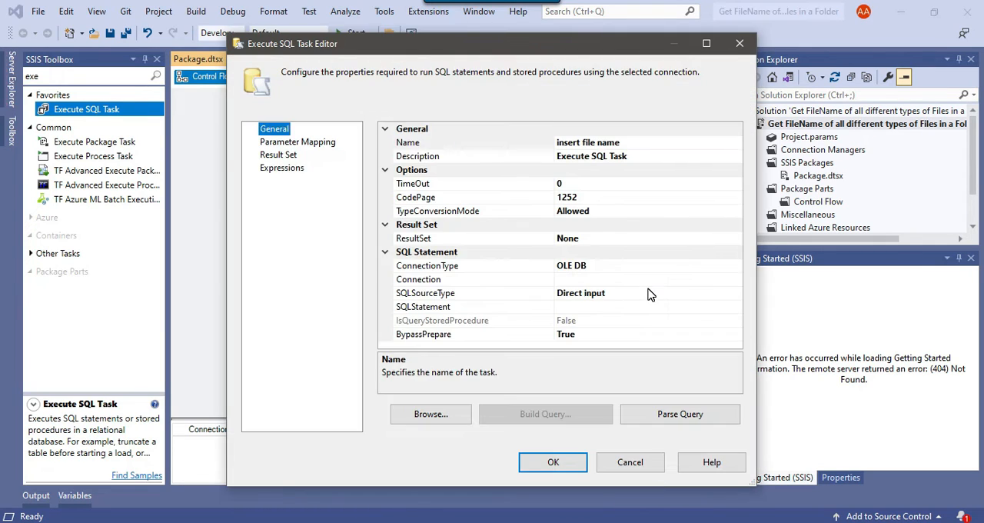
# Set the Execute SQL Task's connection to the existing OLE DB data connection DESKTOP-EKJ1P64\SQL2019.SSIS.
pyautogui.click(698, 279)
pyautogui.click(736, 281)
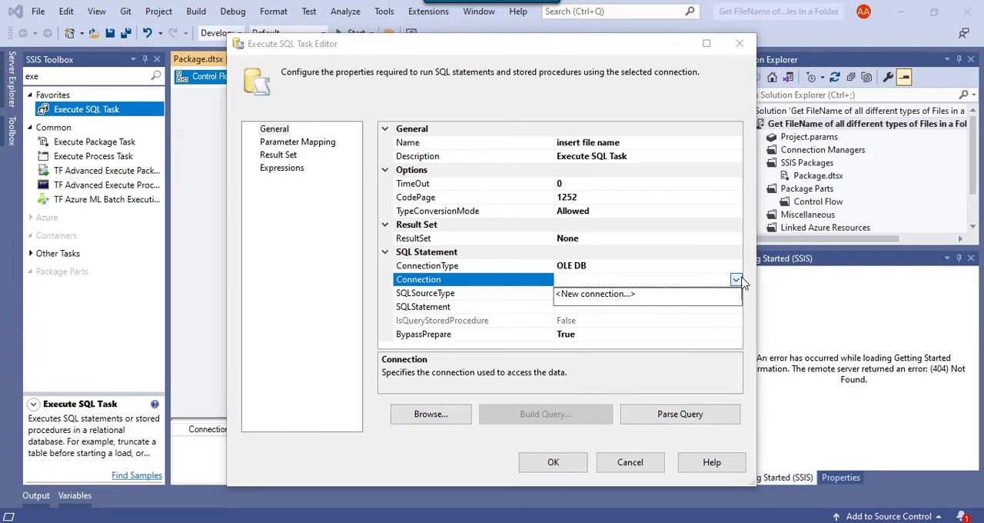
pyautogui.click(611, 296)
pyautogui.click(402, 223)
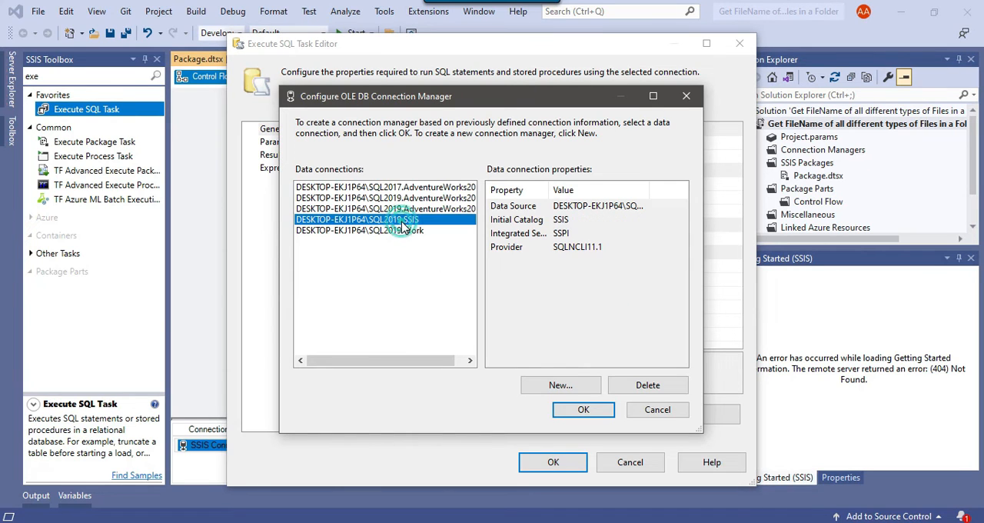
pyautogui.click(580, 413)
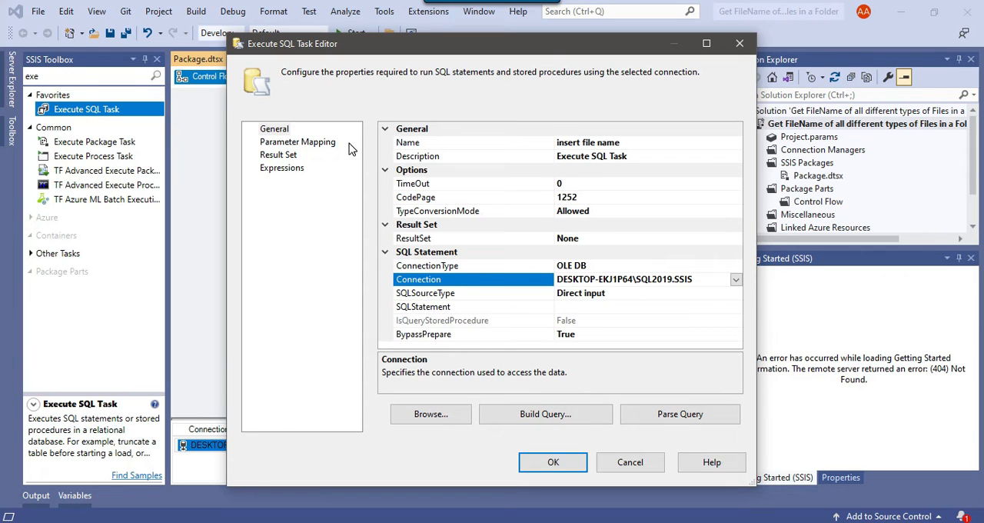
# Add a property expression for SqlStatementSource to the Execute SQL Task and open its expression builder.
pyautogui.click(434, 307)
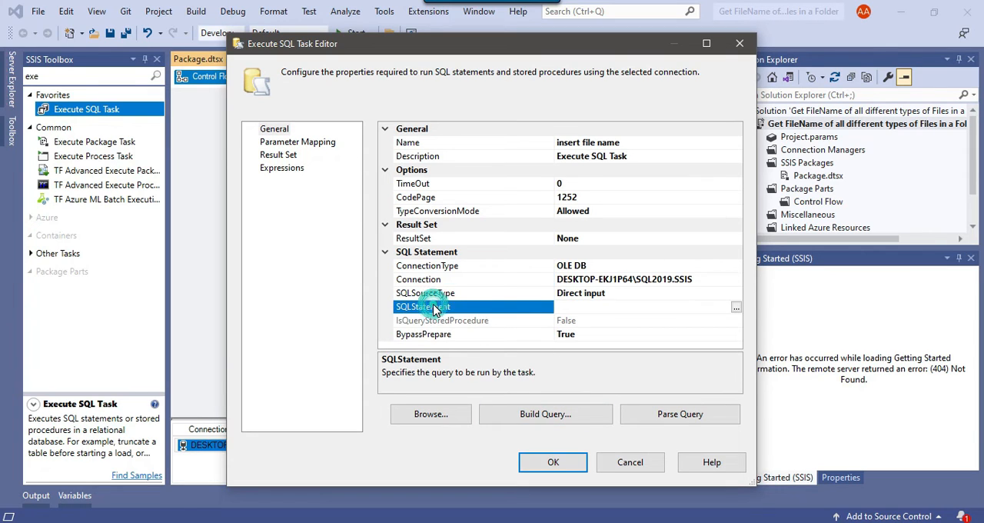
pyautogui.click(284, 168)
pyautogui.click(372, 147)
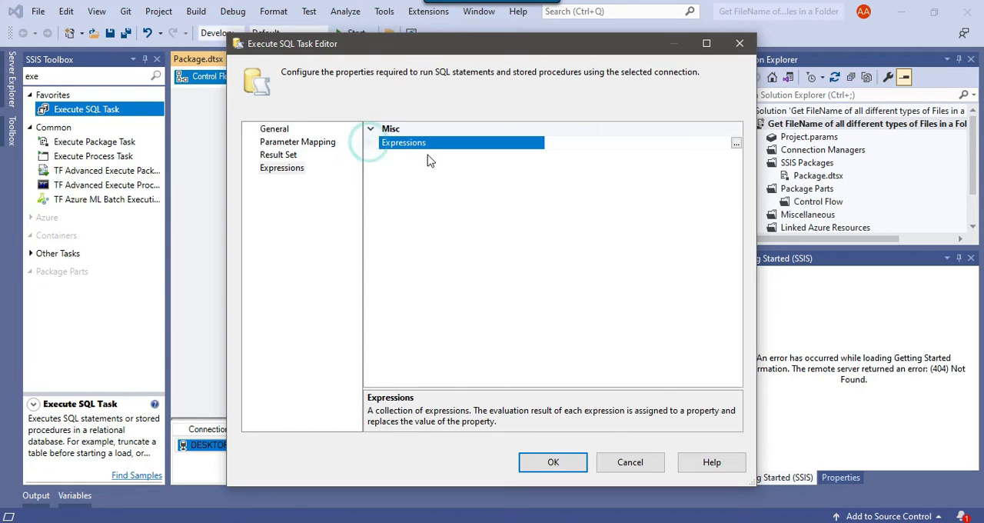
pyautogui.click(737, 146)
pyautogui.click(440, 205)
pyautogui.click(440, 205)
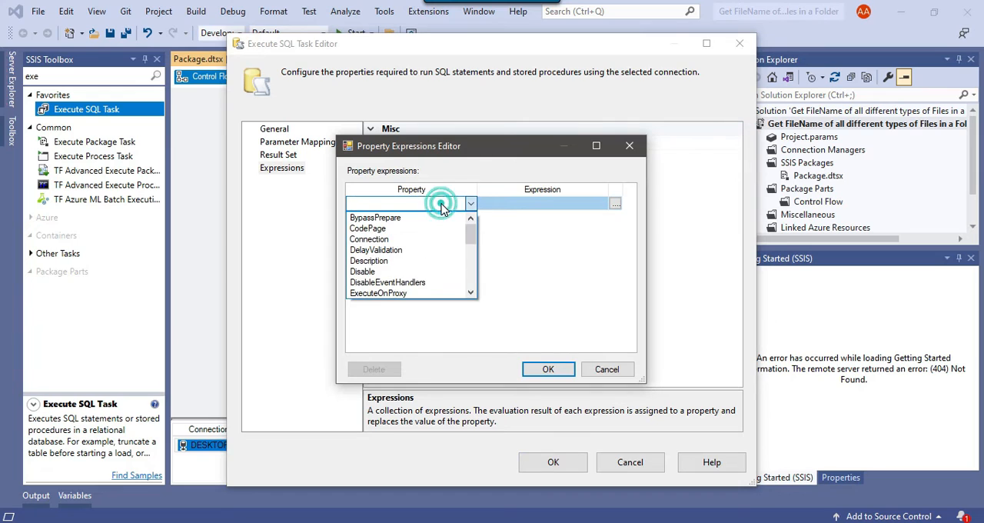
pyautogui.press('l')
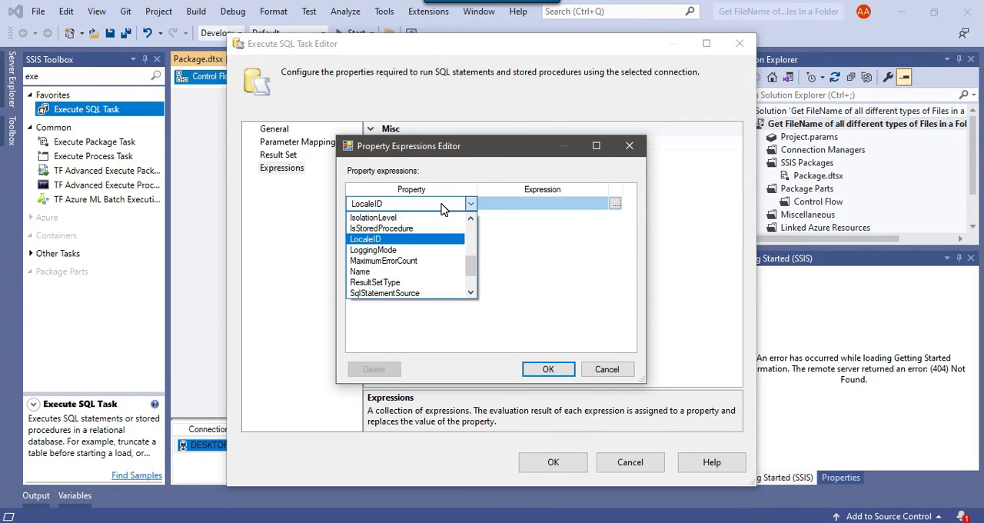
pyautogui.click(404, 291)
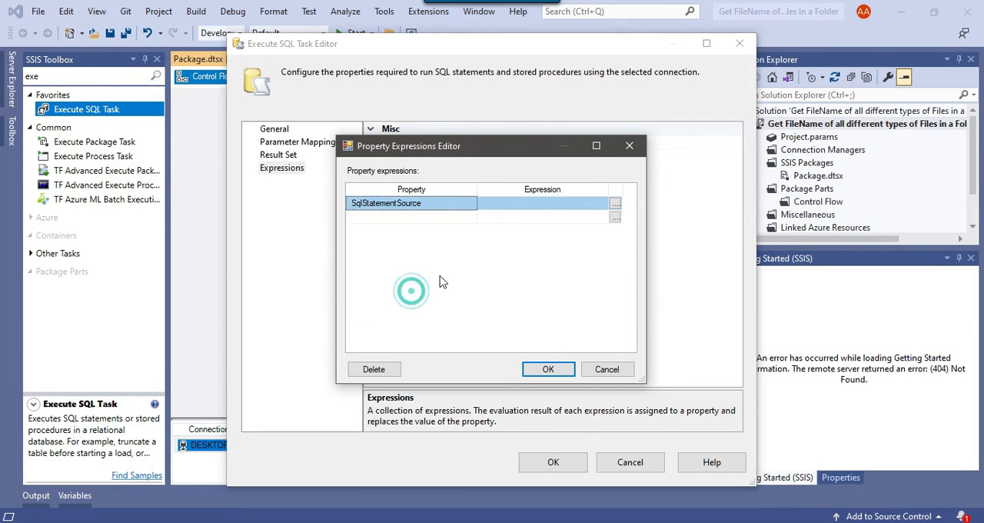
pyautogui.click(615, 203)
pyautogui.click(396, 49)
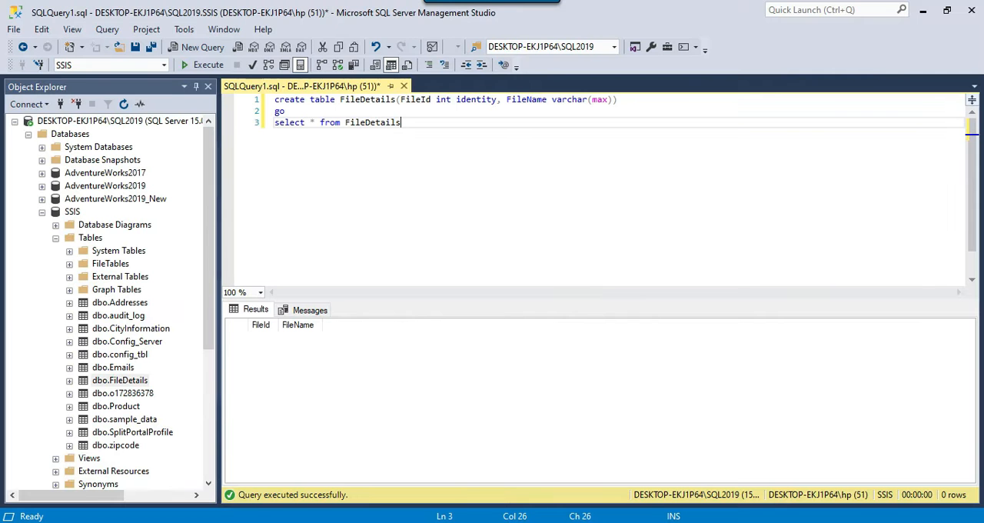
# Switch to SQL Server Management Studio and write "insert into FileDetails" two lines below the select query.
pyautogui.press('Return')
pyautogui.press('Return')
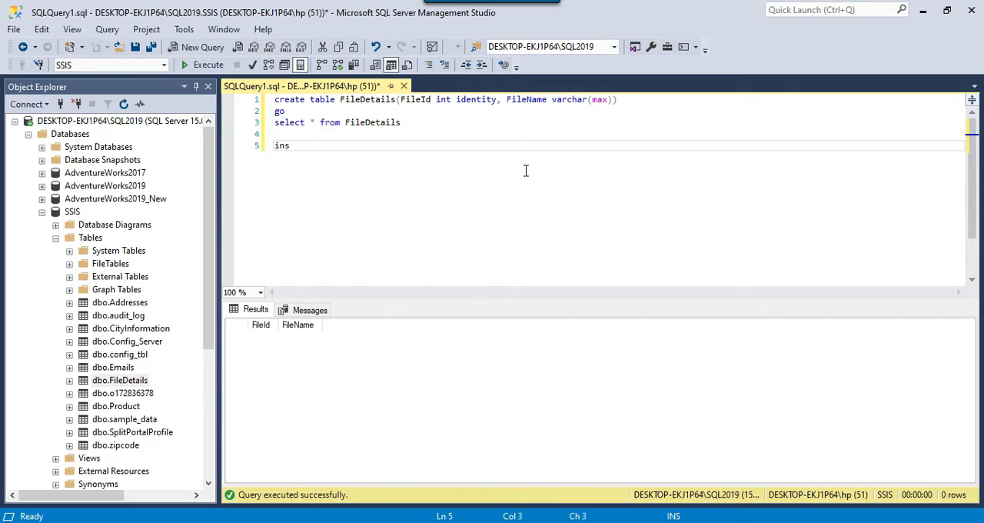
pyautogui.write('insert into')
pyautogui.click(389, 124)
pyautogui.doubleClick(388, 125)
pyautogui.hotkey('ctrl', 'c')
pyautogui.click(386, 147)
pyautogui.hotkey('ctrl', 'v')
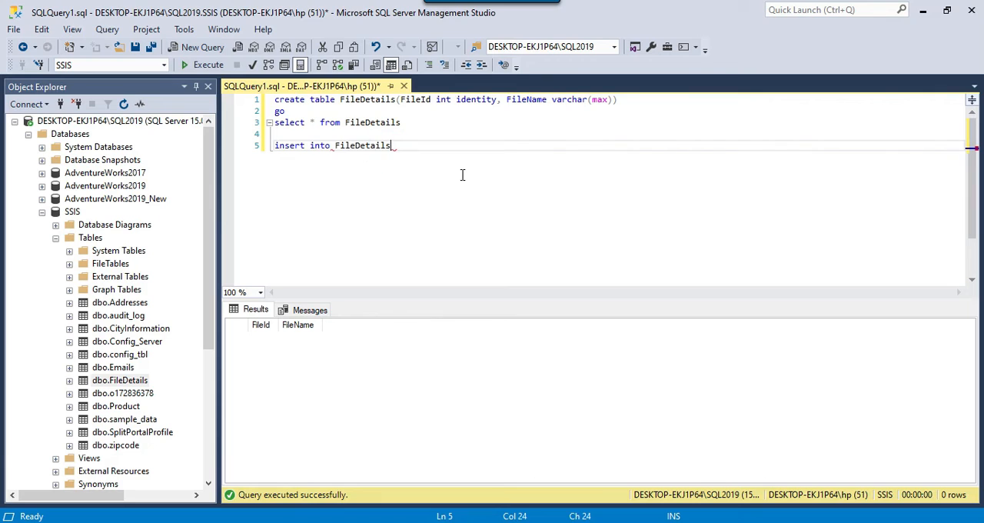
# Complete the insert statement with the line "select 'FileName'" and cut both lines out of the query.
pyautogui.press('Return')
pyautogui.write("select 'FileName")
pyautogui.press('Right')
pyautogui.hotkey('shift', 'Up')
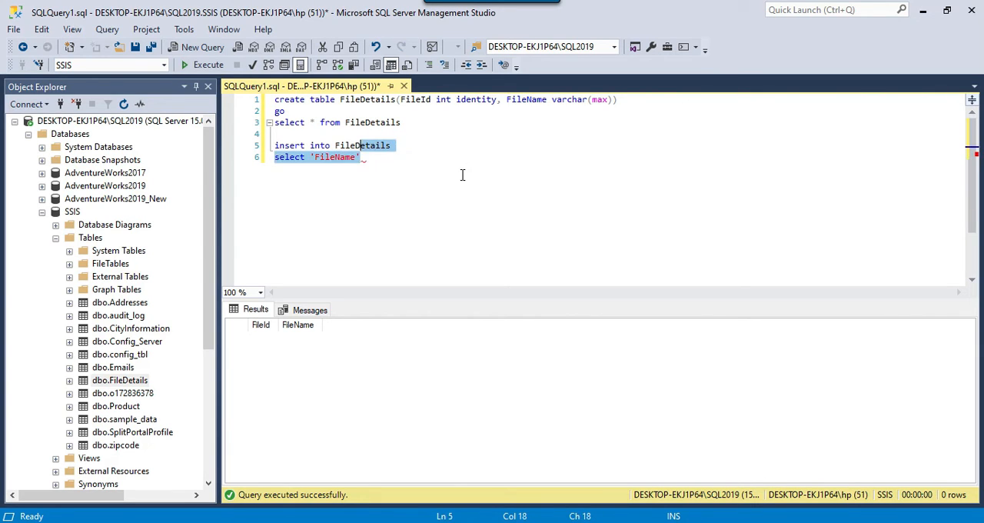
pyautogui.hotkey('shift', 'Home')
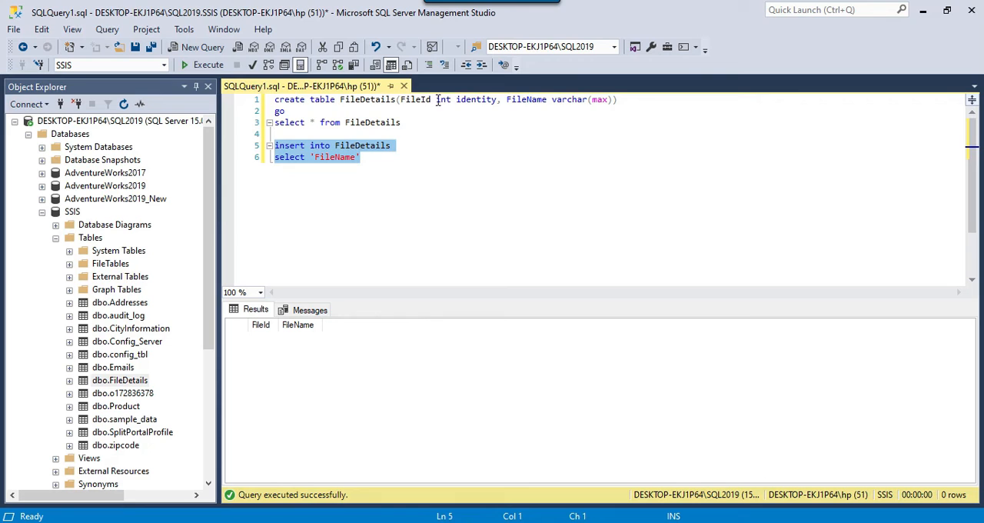
pyautogui.press('Delete')
# Switch back to Visual Studio's Expression Builder and paste the insert statement as the expression, enclosed in double quotes.
pyautogui.click(715, 522)
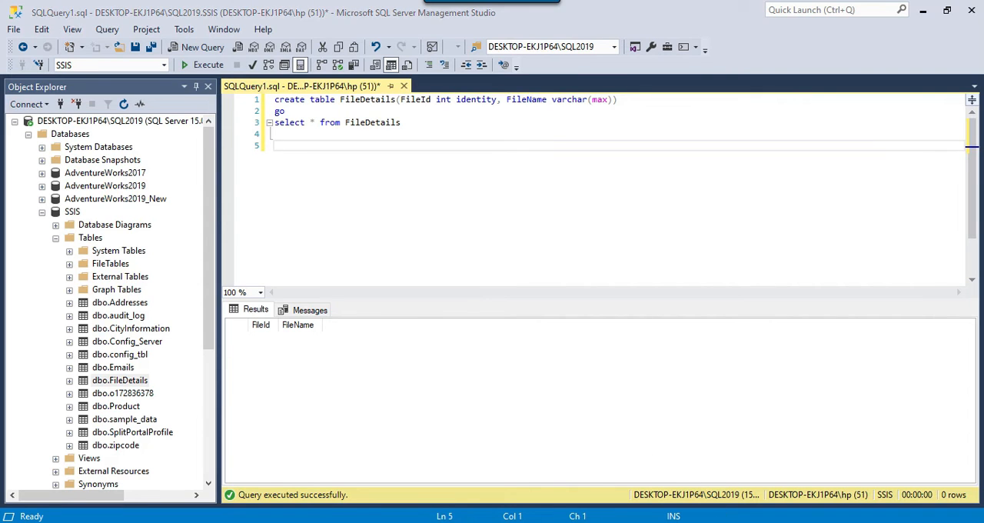
pyautogui.click(323, 406)
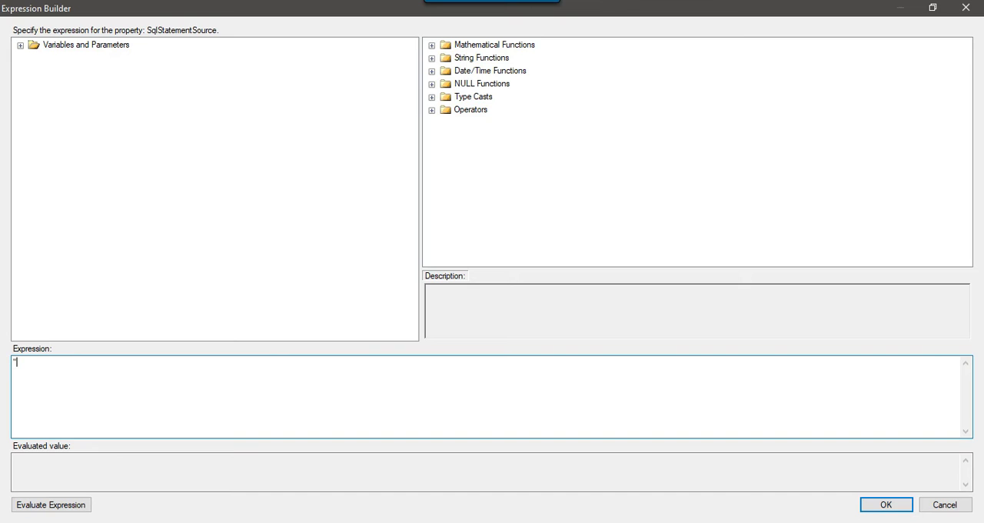
pyautogui.write('"')
pyautogui.hotkey('ctrl', 'v')
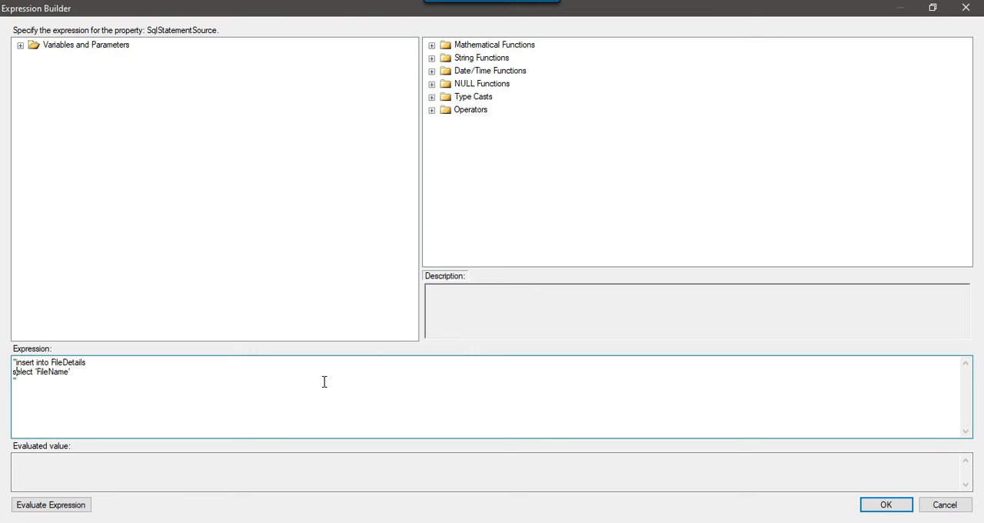
# Replace the literal FileName in the expression with the concatenated variable: '"+ @[User::FileName] +"'.
pyautogui.hotkey('shift', 'Right')
pyautogui.hotkey('shift', 'Right')
pyautogui.hotkey('shift', 'Right')
pyautogui.hotkey('shift', 'Right')
pyautogui.hotkey('shift', 'Right')
pyautogui.press('Delete')
pyautogui.click(20, 45)
pyautogui.moveTo(88, 71); pyautogui.dragTo(47, 372)
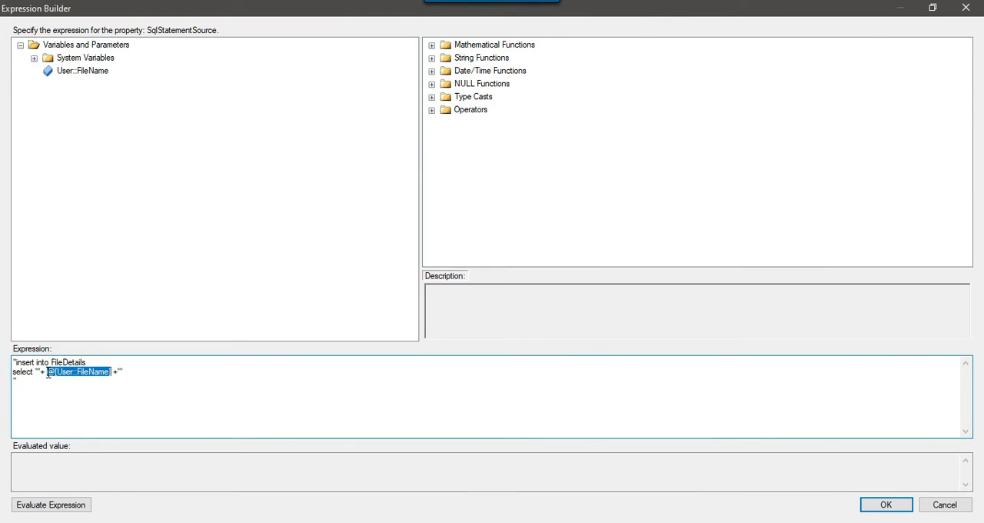
# Evaluate the SqlStatementSource expression, accept it and apply the Execute SQL Task settings.
pyautogui.click(51, 505)
pyautogui.moveTo(28, 396); pyautogui.dragTo(11, 358)
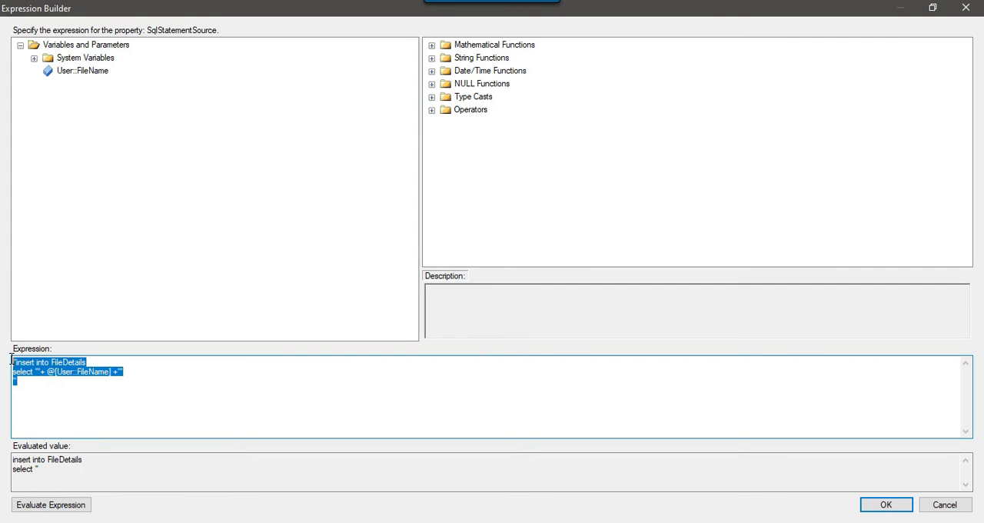
pyautogui.click(129, 392)
pyautogui.moveTo(57, 389); pyautogui.dragTo(9, 355)
pyautogui.click(885, 505)
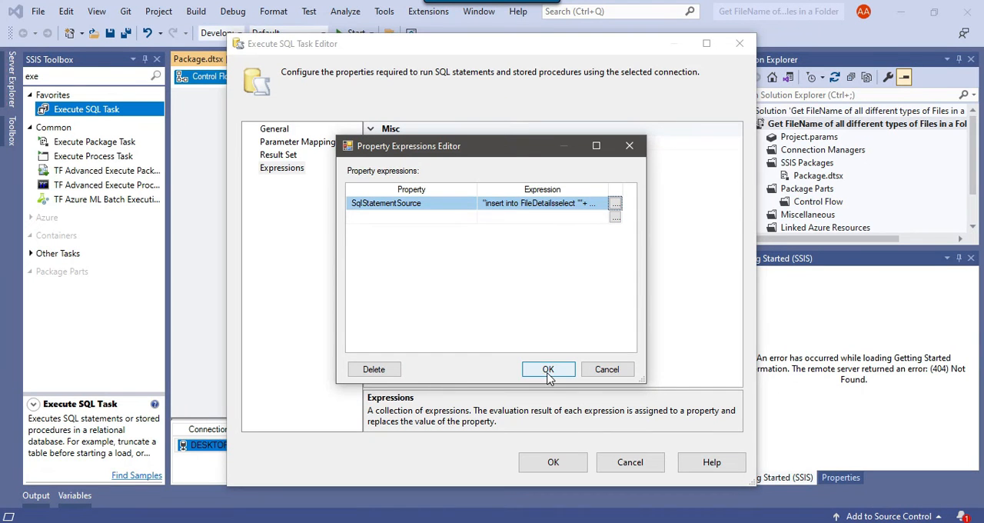
pyautogui.click(548, 370)
pyautogui.click(553, 461)
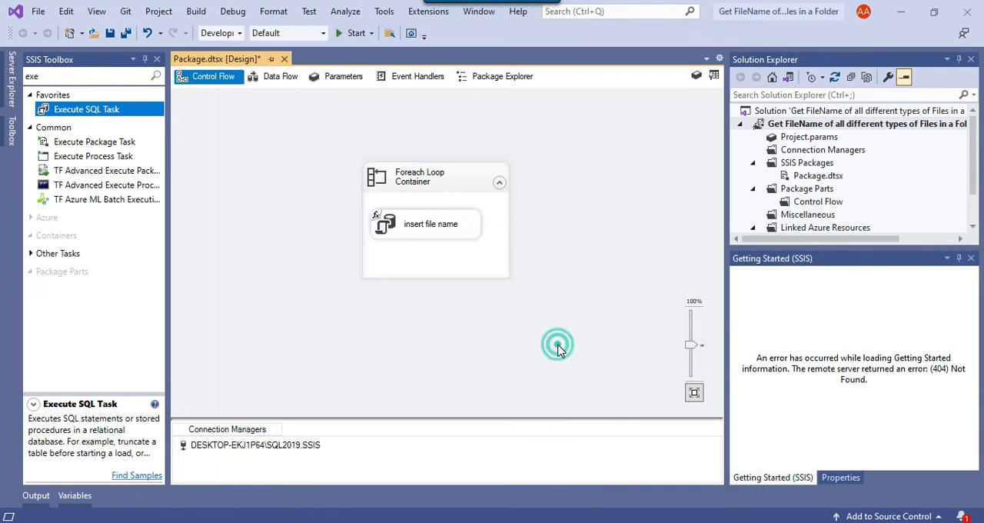
# Run the package and query all rows of the FileDetails table in SQL Server Management Studio.
pyautogui.click(348, 33)
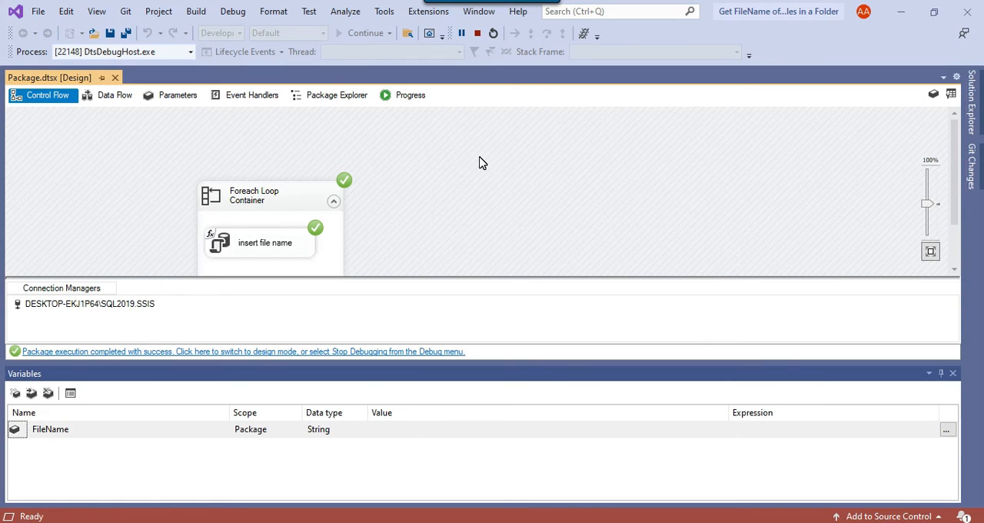
pyautogui.click(758, 522)
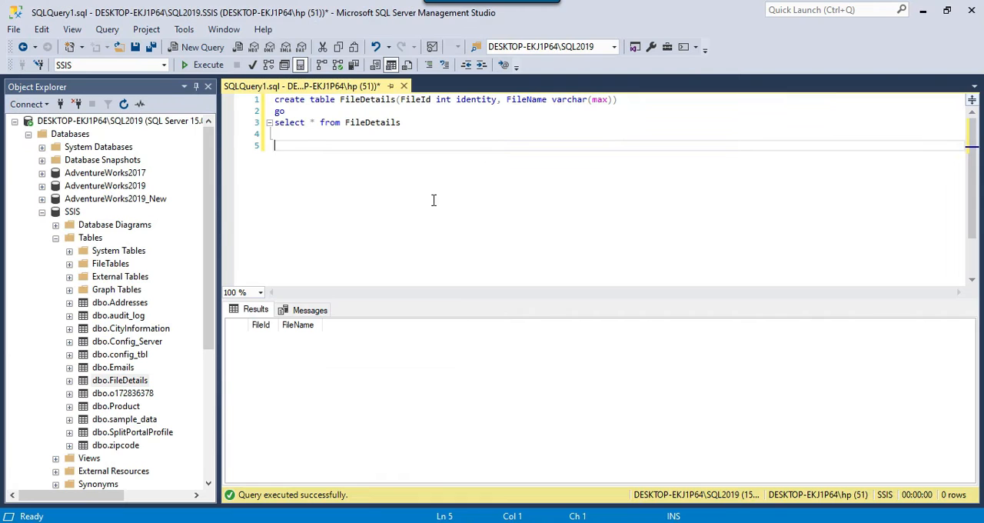
pyautogui.moveTo(417, 125); pyautogui.dragTo(275, 123)
pyautogui.click(201, 66)
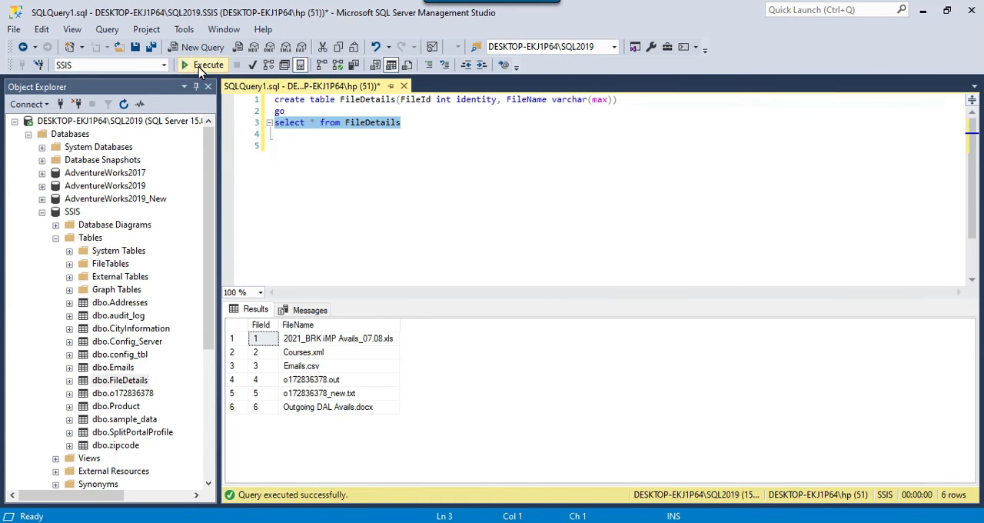
# Widen the FileName column and examine the file names listed in the FileDetails query results.
pyautogui.click(359, 366)
pyautogui.click(367, 339)
pyautogui.moveTo(368, 339); pyautogui.dragTo(362, 407)
pyautogui.click(369, 393)
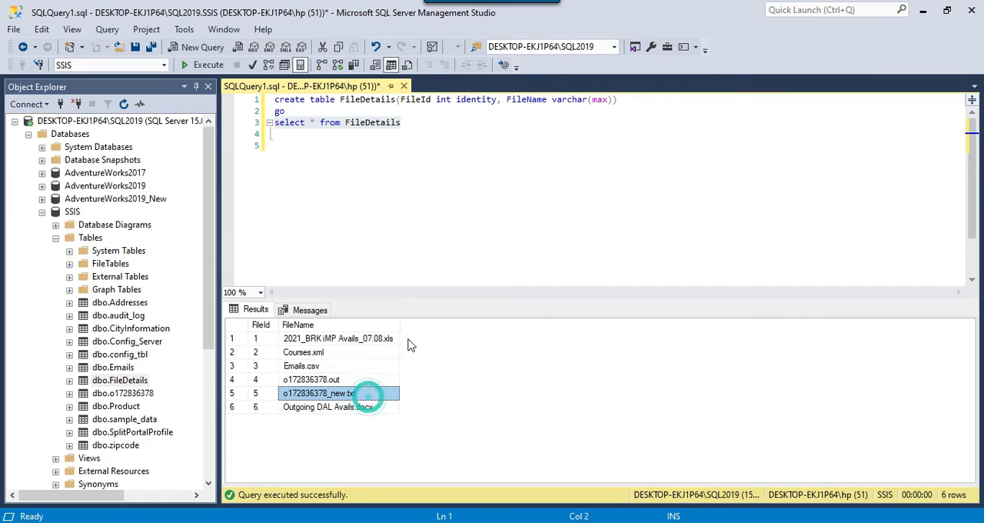
pyautogui.moveTo(400, 323); pyautogui.dragTo(481, 324)
pyautogui.moveTo(420, 339); pyautogui.dragTo(417, 410)
pyautogui.click(416, 393)
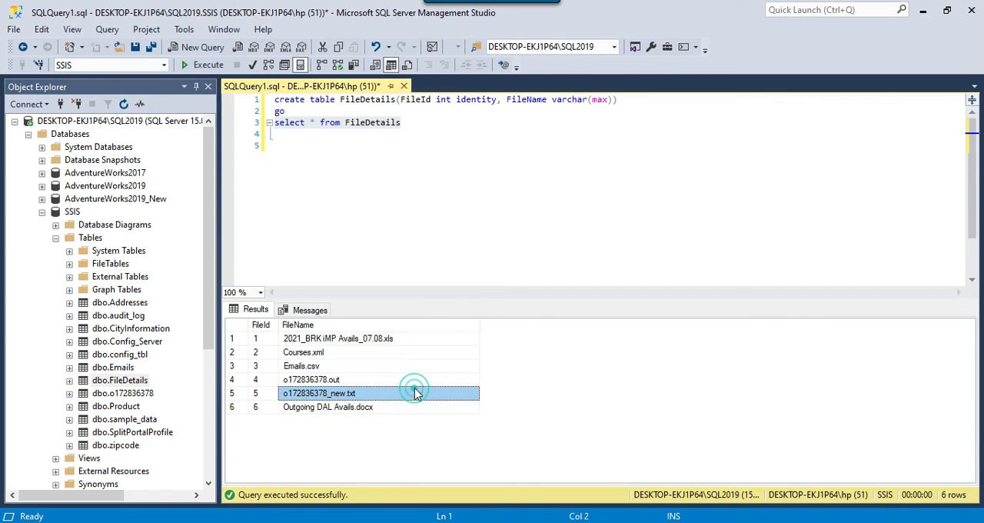
pyautogui.moveTo(424, 340); pyautogui.dragTo(416, 406)
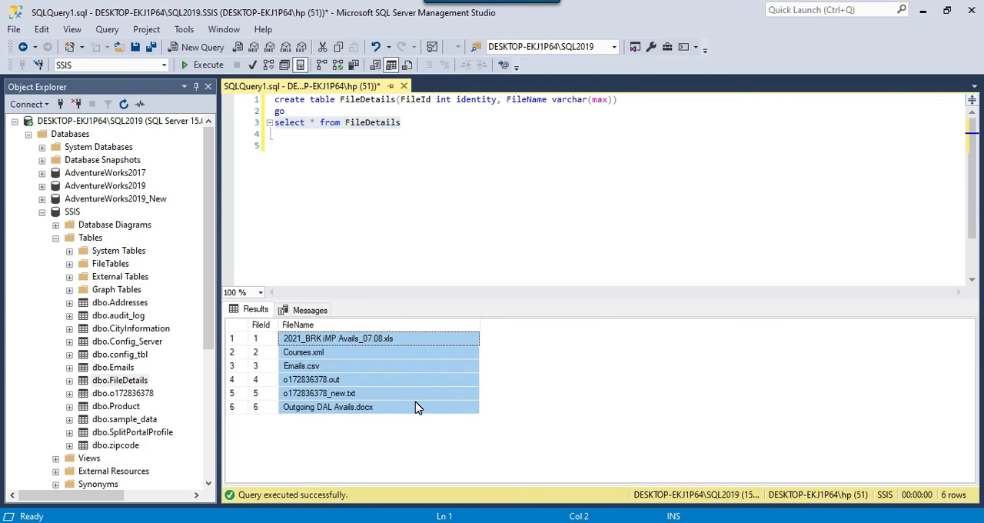
pyautogui.click(415, 395)
pyautogui.press('F6')
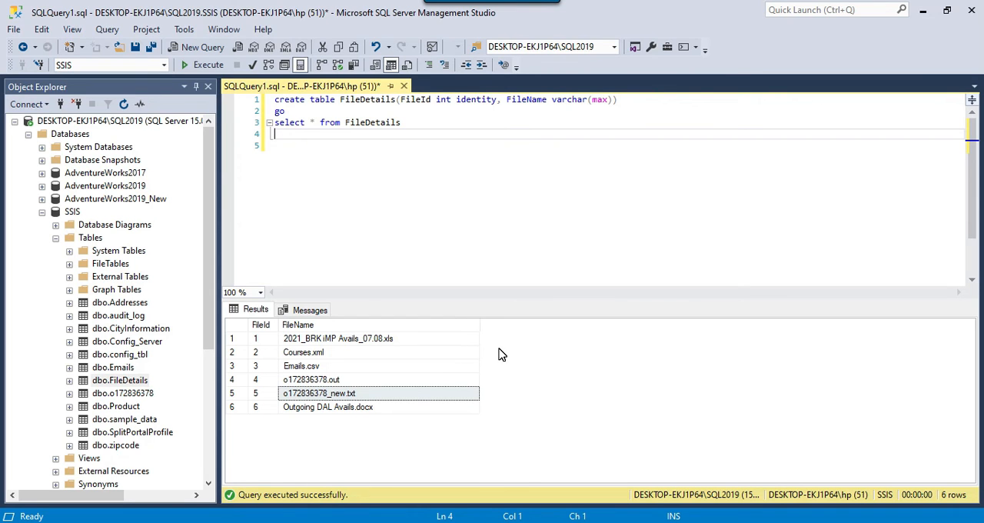
# Stop debugging the package in Visual Studio and set the Foreach Loop Container to retrieve fully qualified file names.
pyautogui.hotkey('alt', 'Tab')
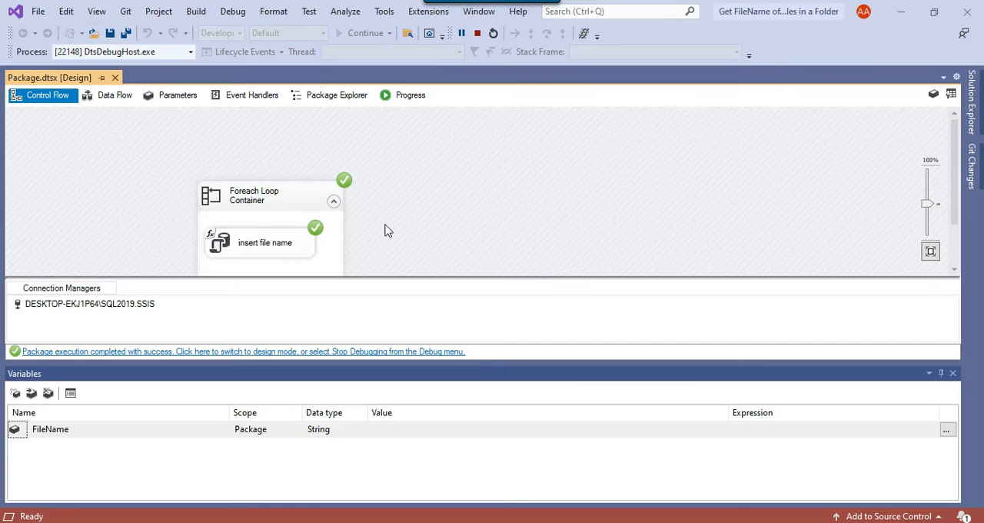
pyautogui.click(477, 33)
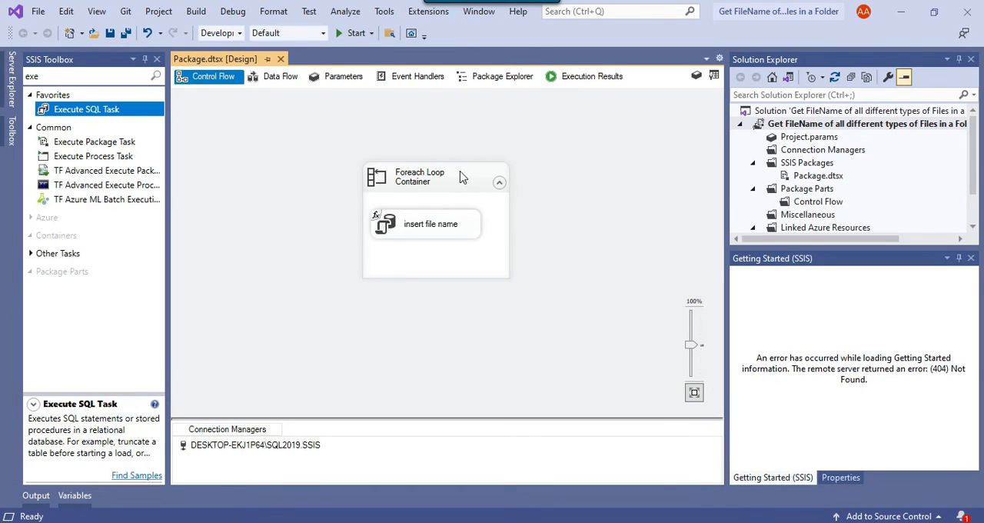
pyautogui.rightClick(460, 172)
pyautogui.click(461, 176)
pyautogui.rightClick(462, 176)
pyautogui.click(492, 182)
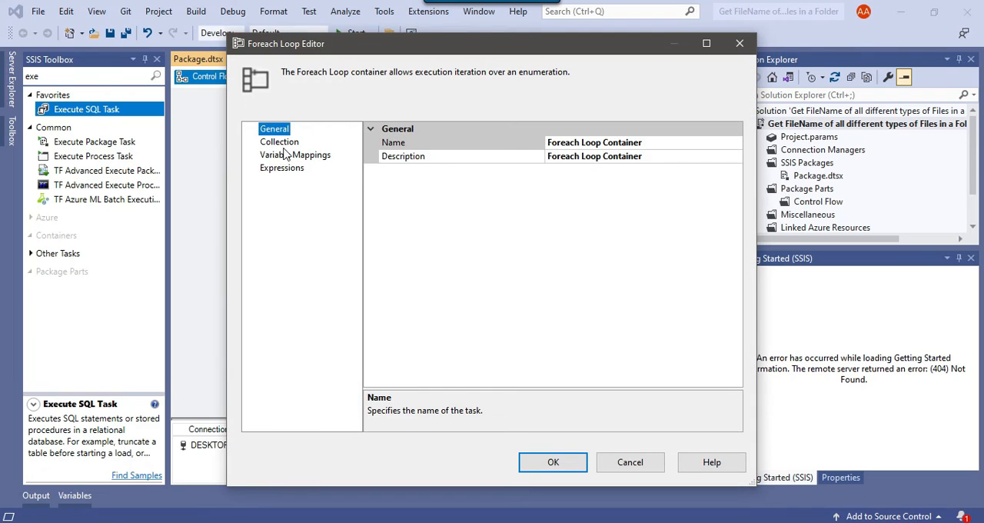
pyautogui.click(279, 142)
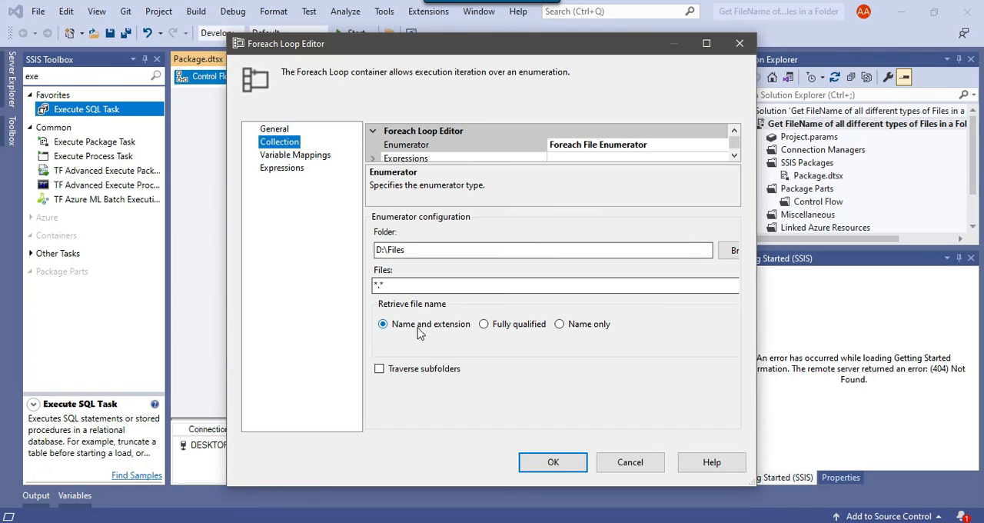
pyautogui.click(484, 325)
pyautogui.click(554, 462)
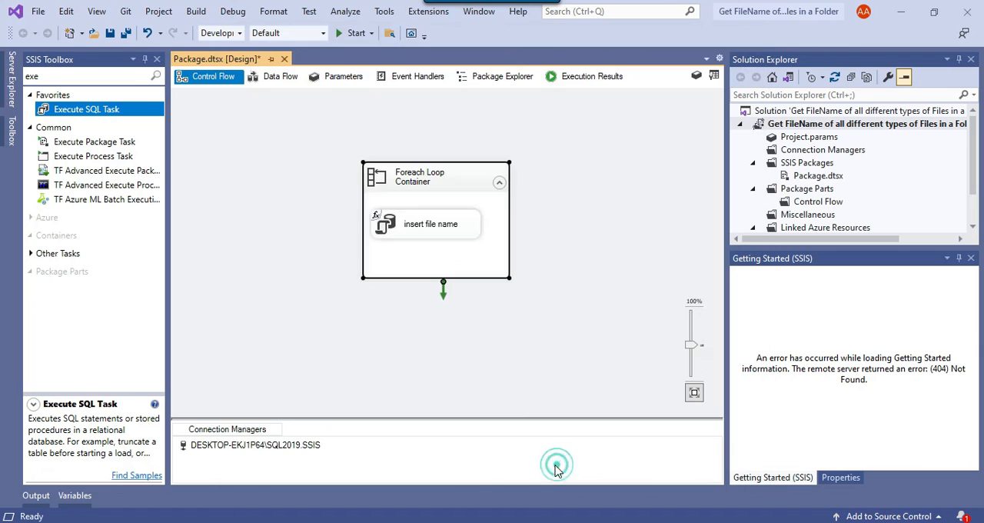
# Run the package again, re-query FileDetails in SQL Server Management Studio and widen the FileName column.
pyautogui.click(354, 33)
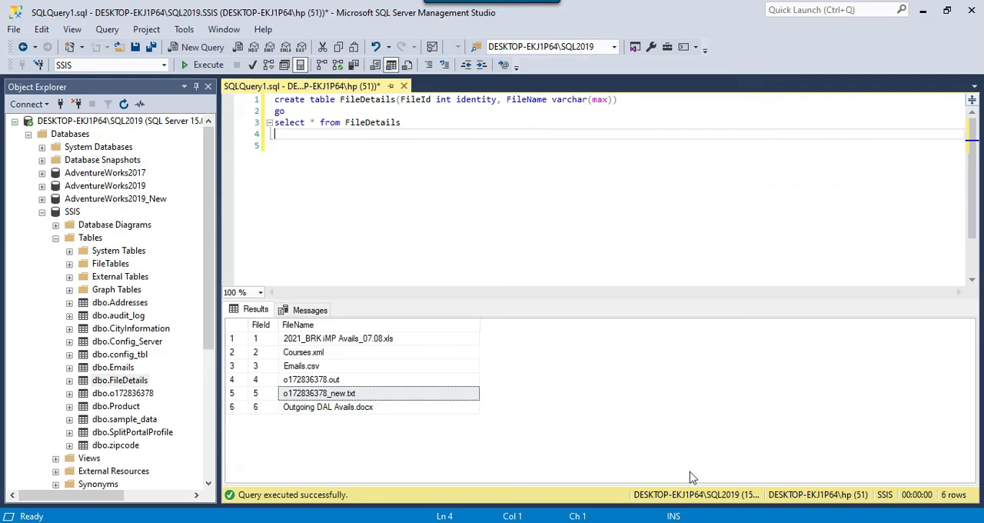
pyautogui.moveTo(409, 138); pyautogui.dragTo(275, 122)
pyautogui.click(203, 65)
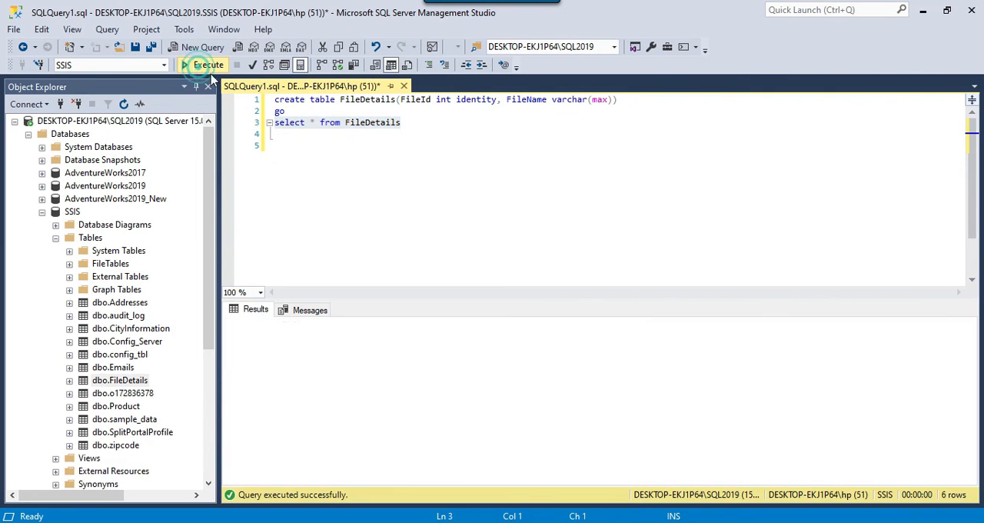
pyautogui.moveTo(430, 323); pyautogui.dragTo(538, 323)
pyautogui.scroll(-1, 392, 435)
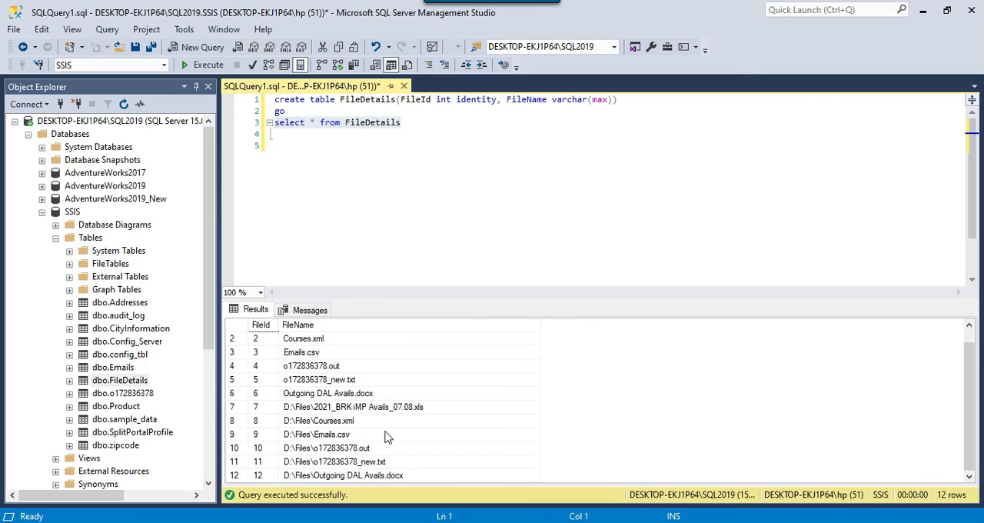
# Compare the FileName entries from the second package run with those from the first run.
pyautogui.moveTo(326, 407); pyautogui.dragTo(332, 479)
pyautogui.scroll(1, 384, 421)
pyautogui.scroll(-1, 373, 419)
pyautogui.click(353, 435)
pyautogui.moveTo(347, 409); pyautogui.dragTo(392, 477)
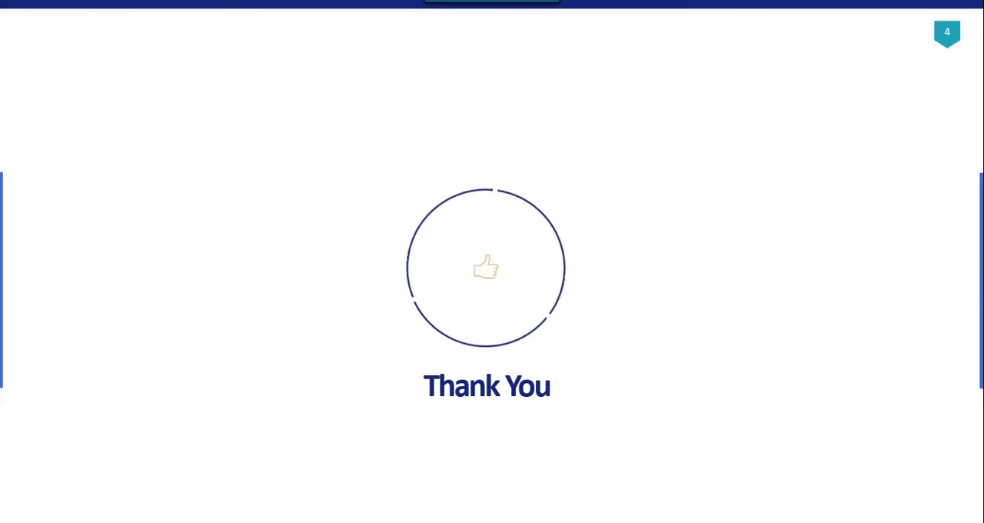